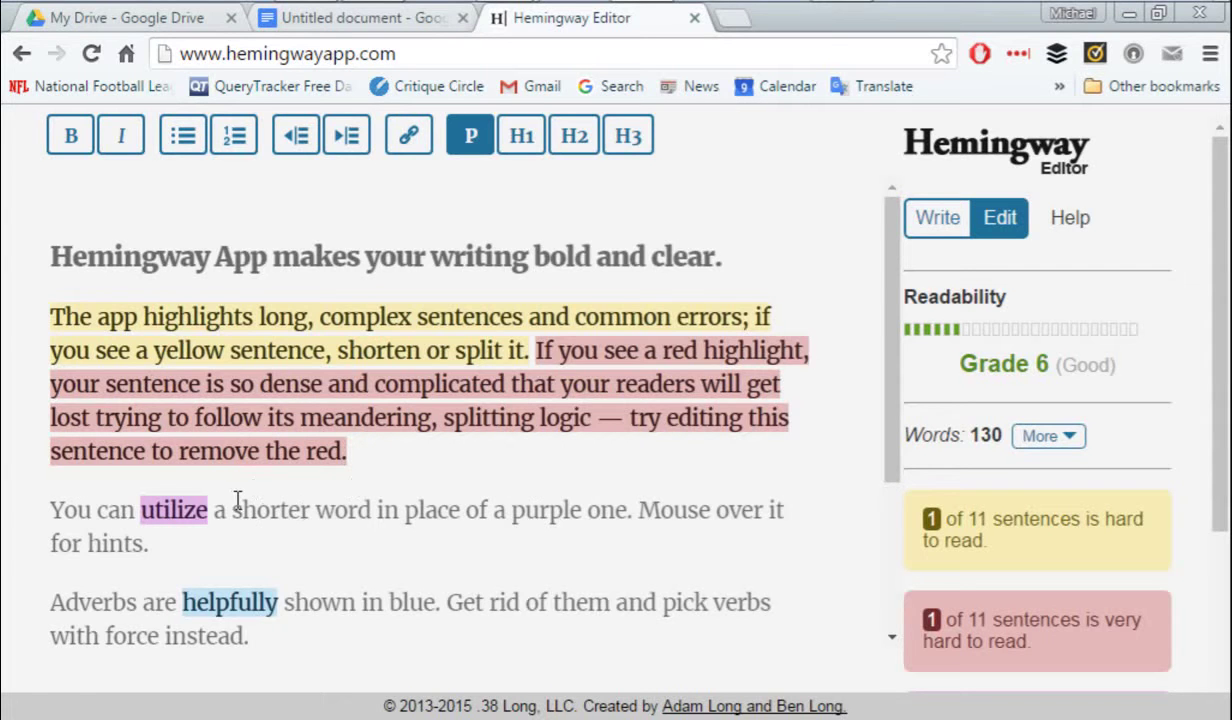
Examine the highlighted sample text, the "utilize" replacement hint, and the readability and highlight statistics.
scroll(240, 498, down, 2)
scroll(240, 498, down, 2)
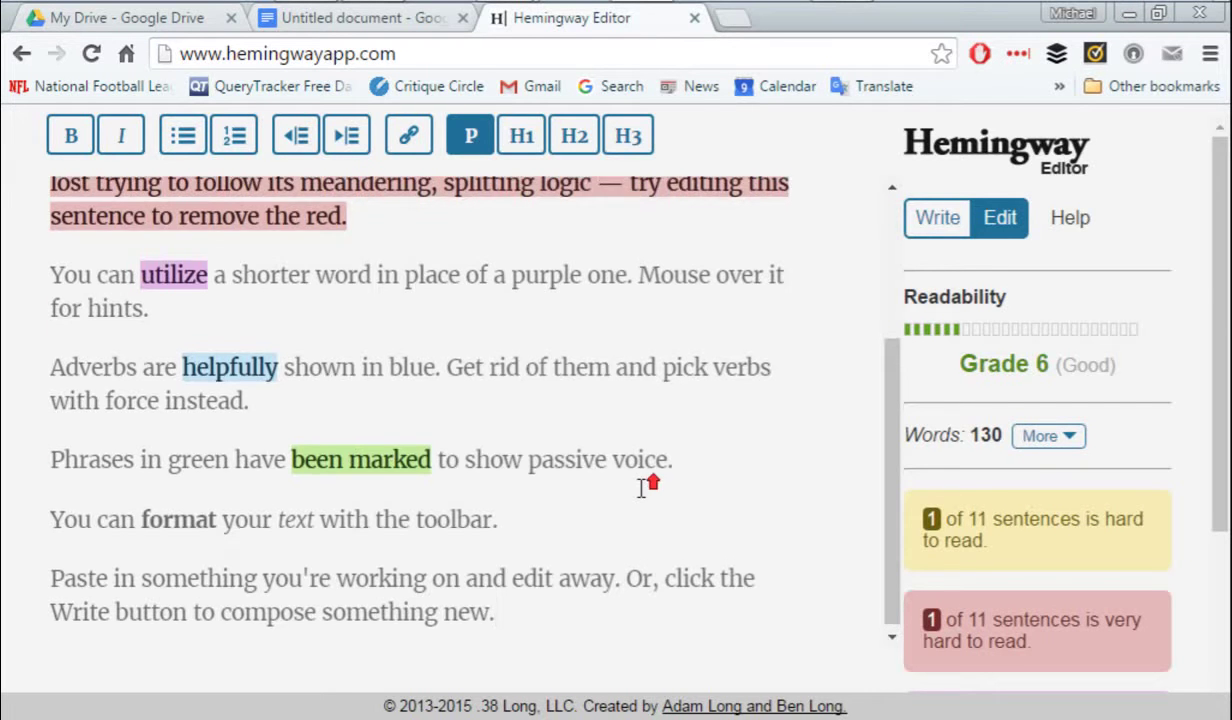
scroll(620, 495, up, 3)
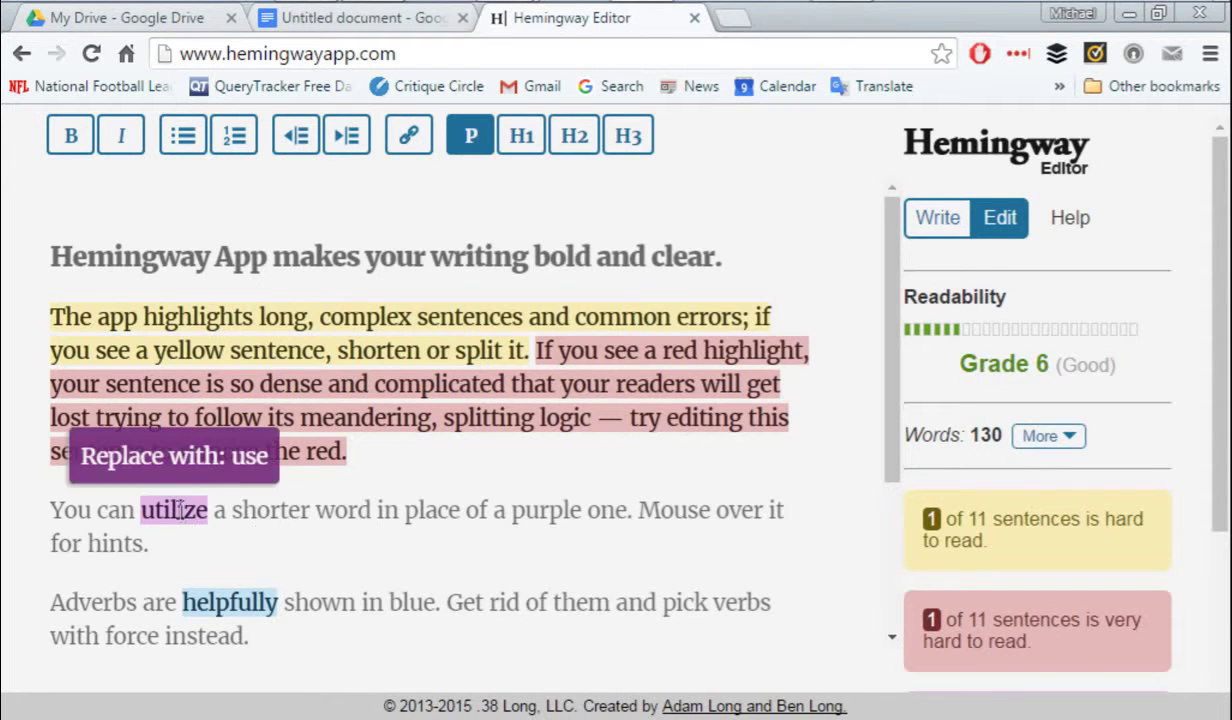
scroll(484, 500, down, 3)
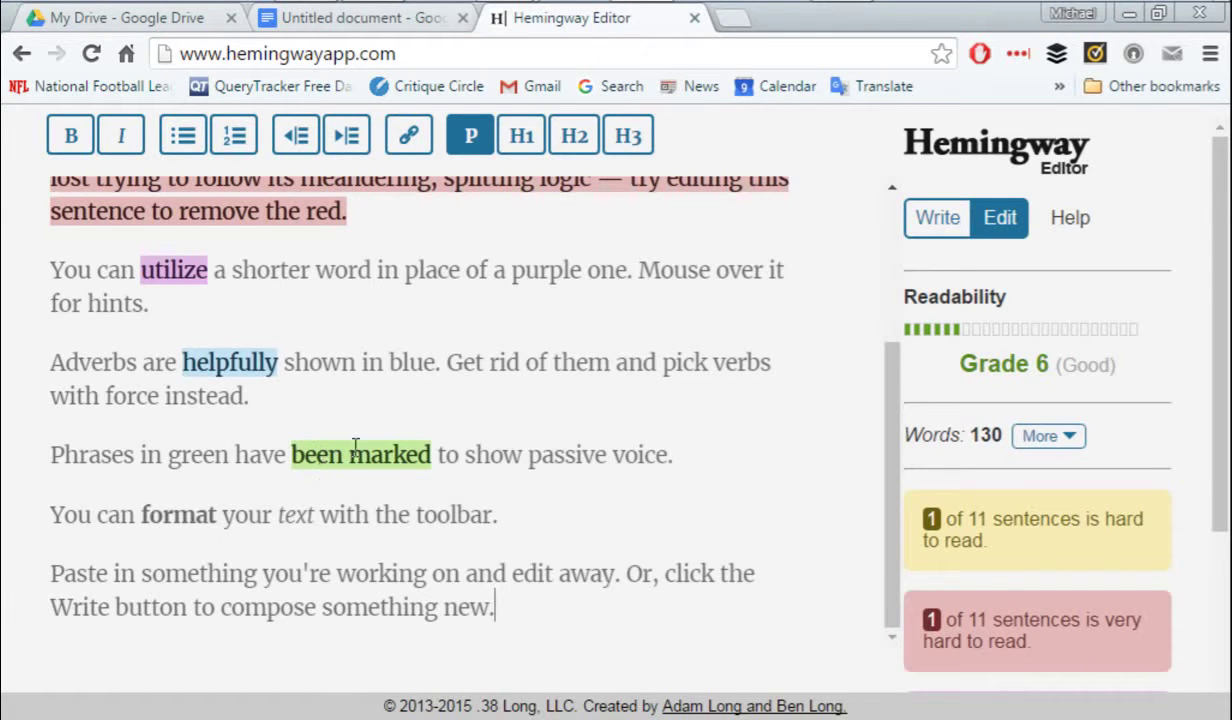
scroll(595, 566, up, 3)
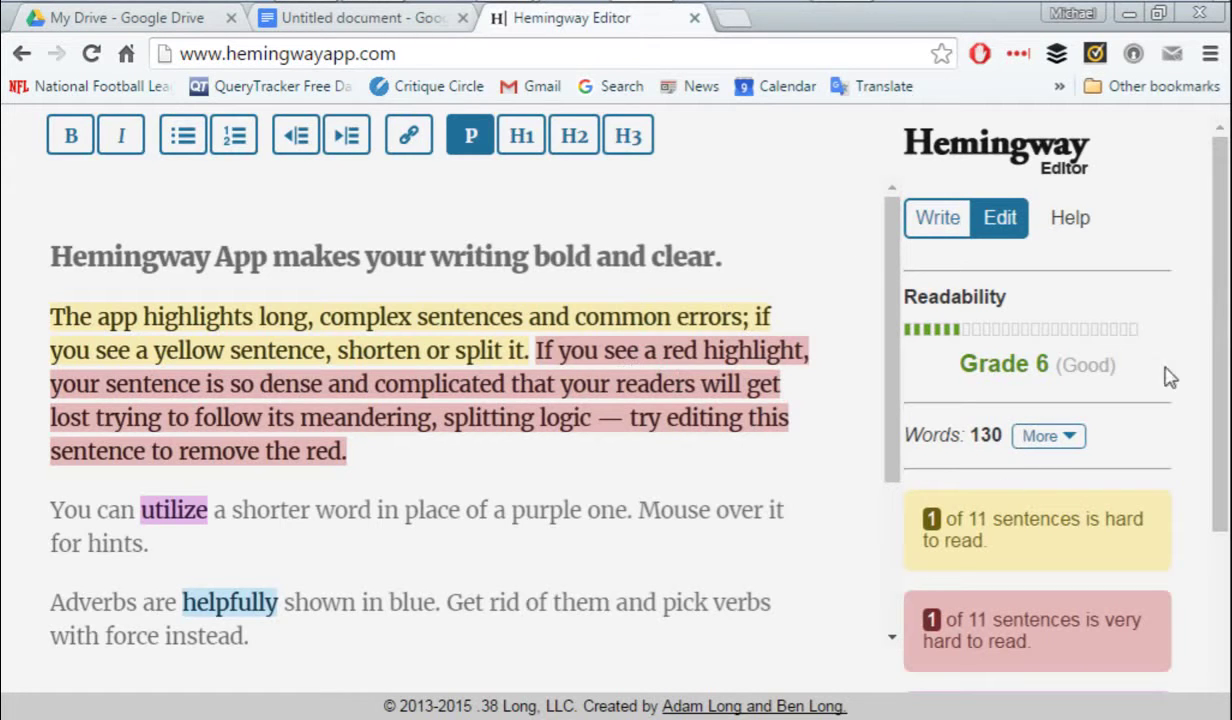
drag(1219, 275, 1222, 336)
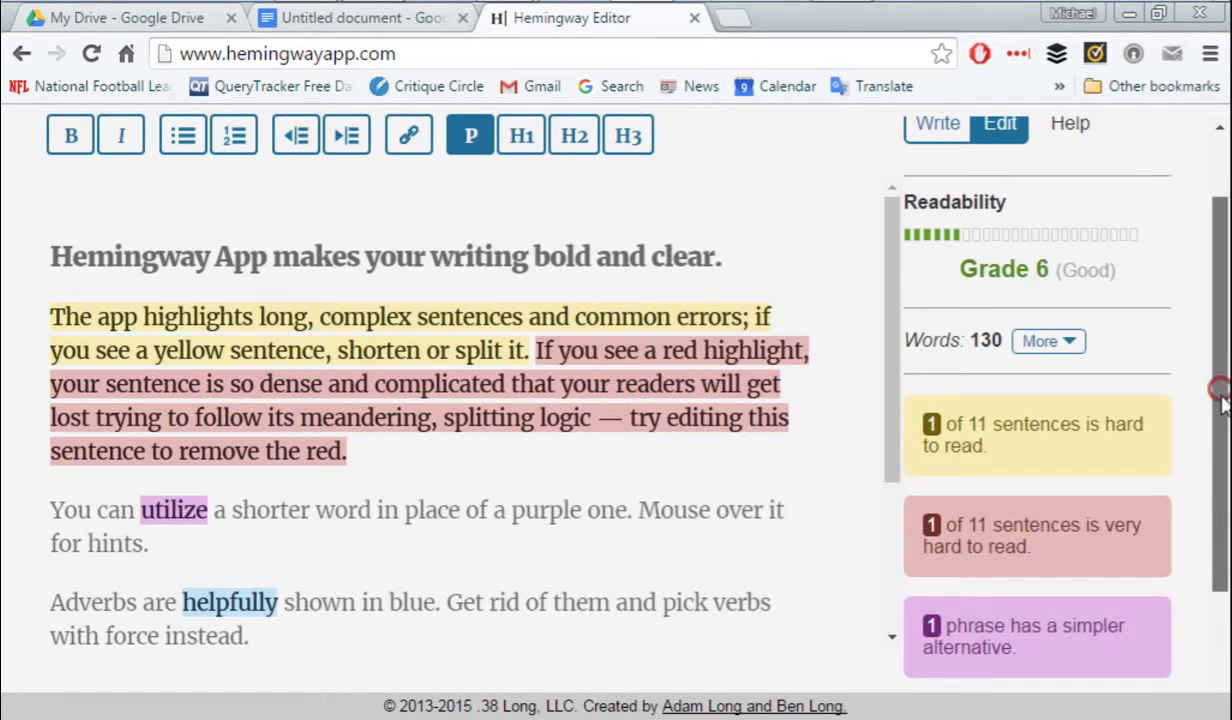
drag(1220, 390, 1222, 603)
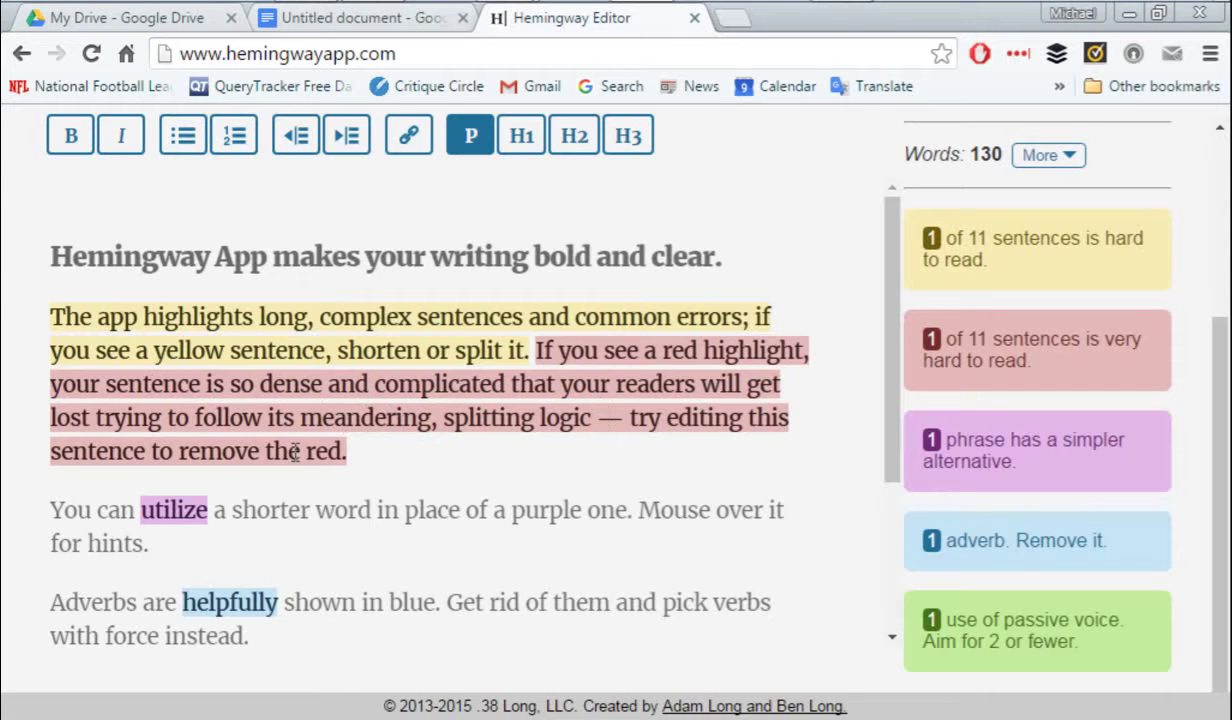
scroll(328, 492, down, 2)
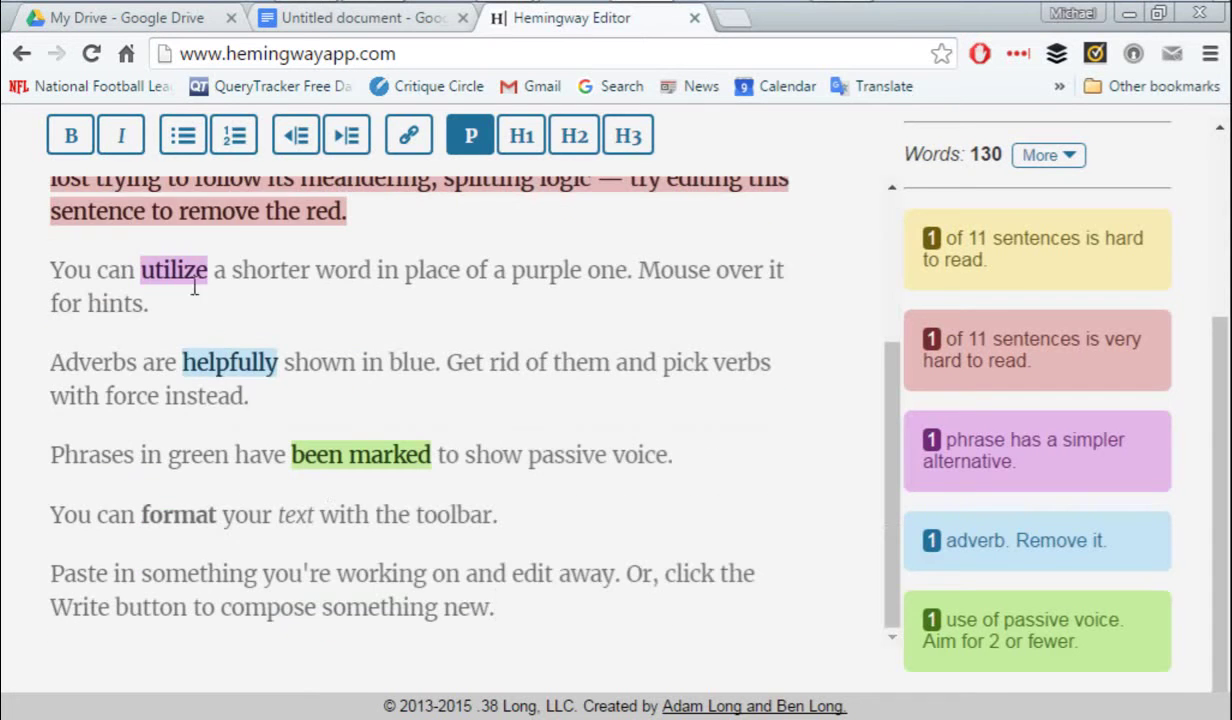
mouse_move(170, 270)
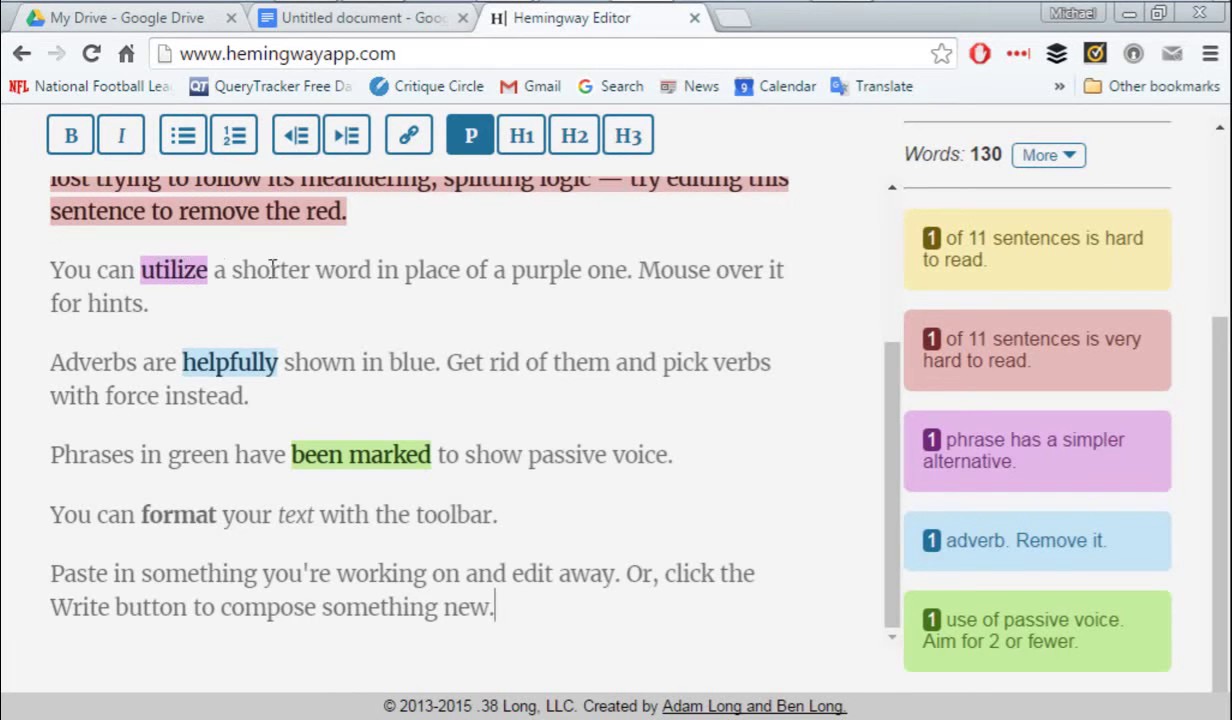
Append the phrase "prior to" to the paragraph about purple words and check its replacement hint.
click(208, 301)
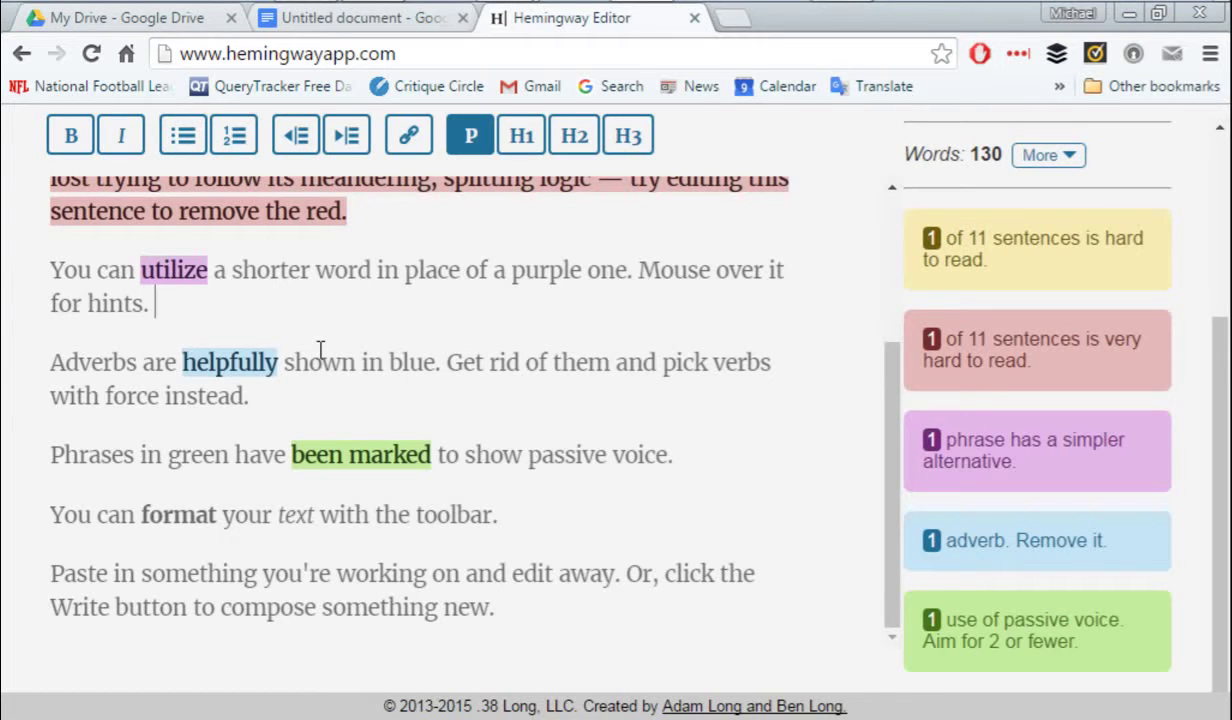
text(pri)
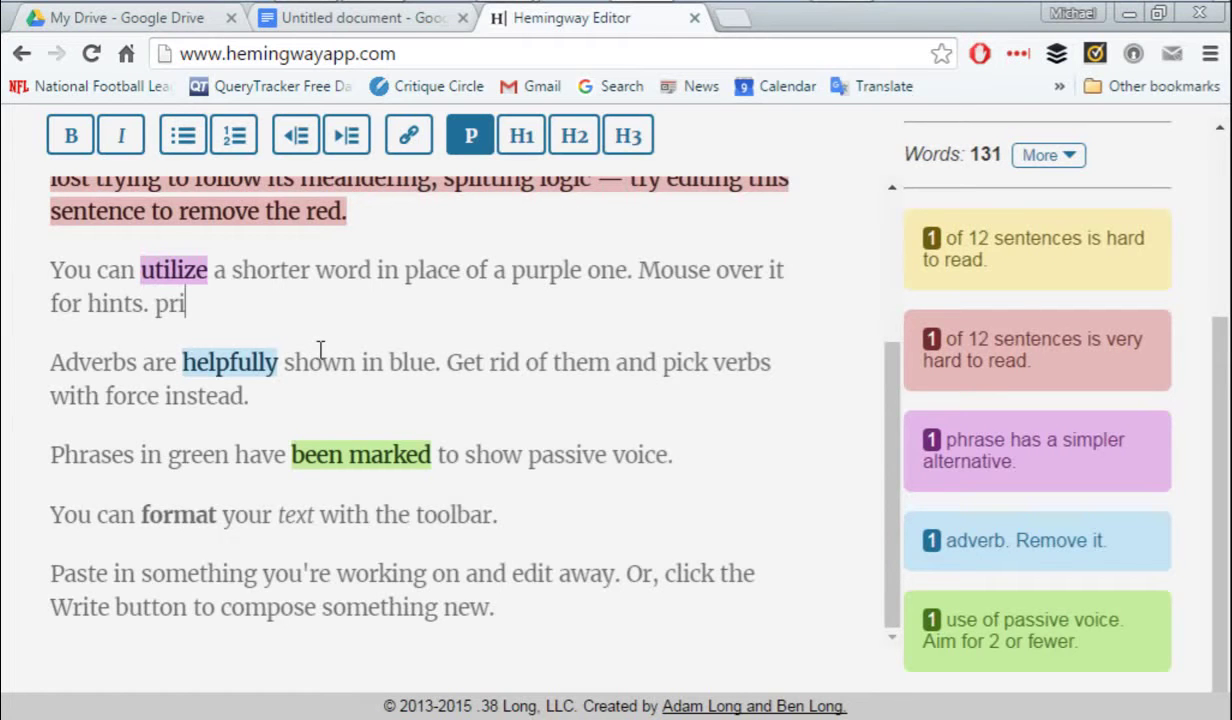
text(or to)
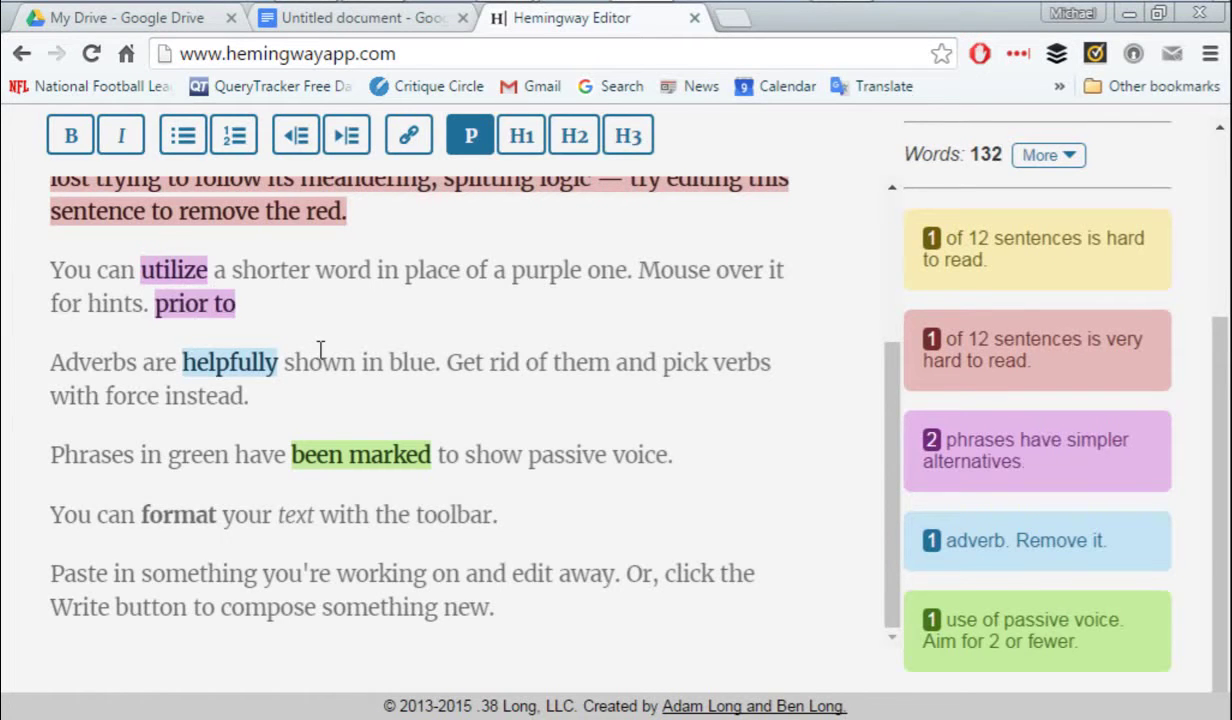
mouse_move(186, 316)
Append the made-up adverb "sjdhfksdjhfly" to the adverbs paragraph and replace it with "Wally".
click(284, 389)
text(sjdhfksdjhf)
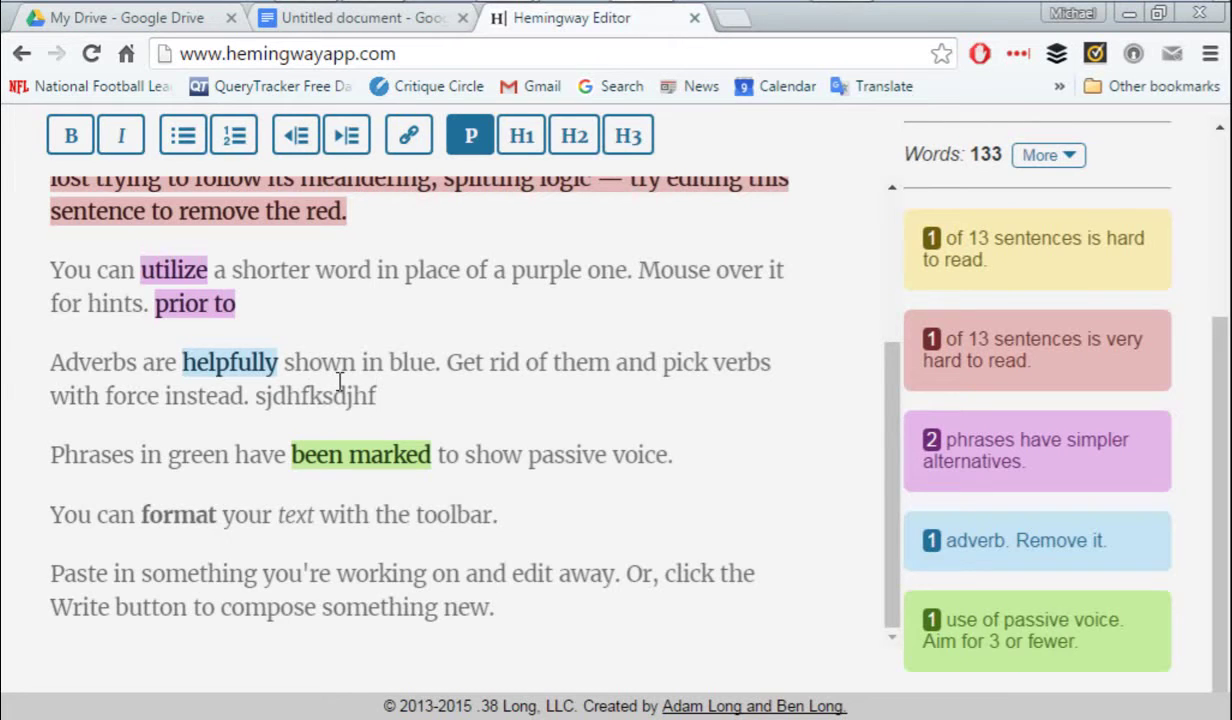
text(ly)
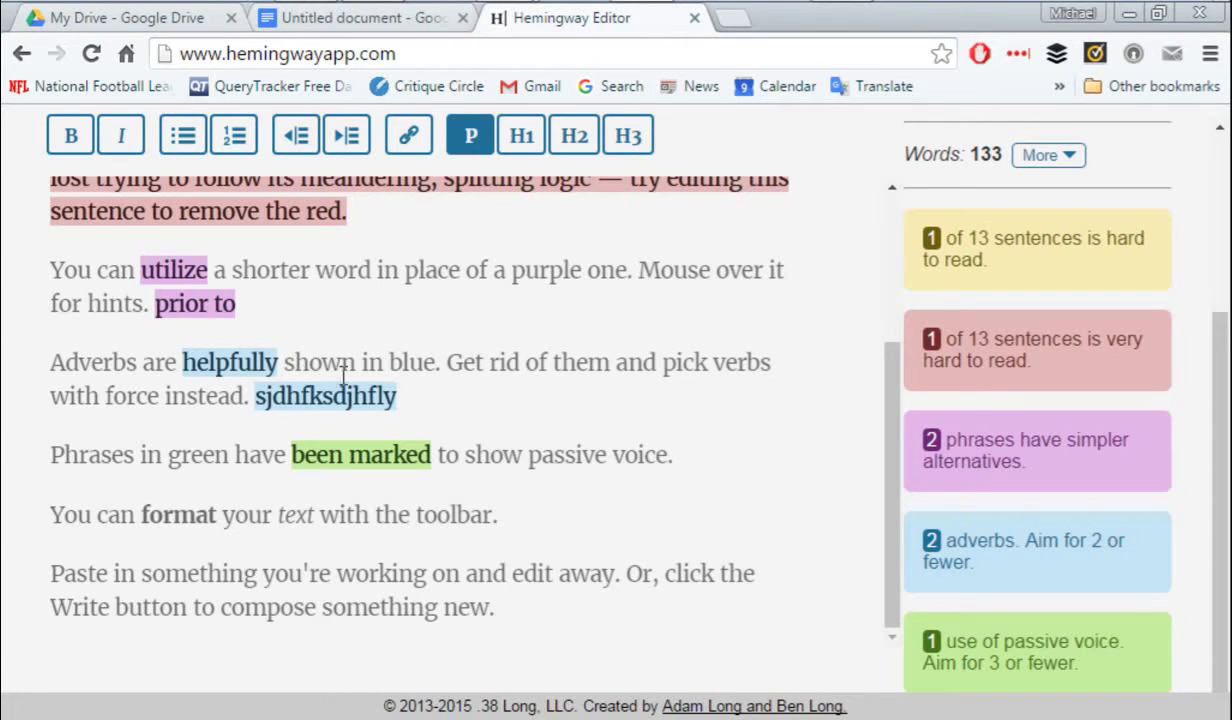
drag(254, 395, 438, 392)
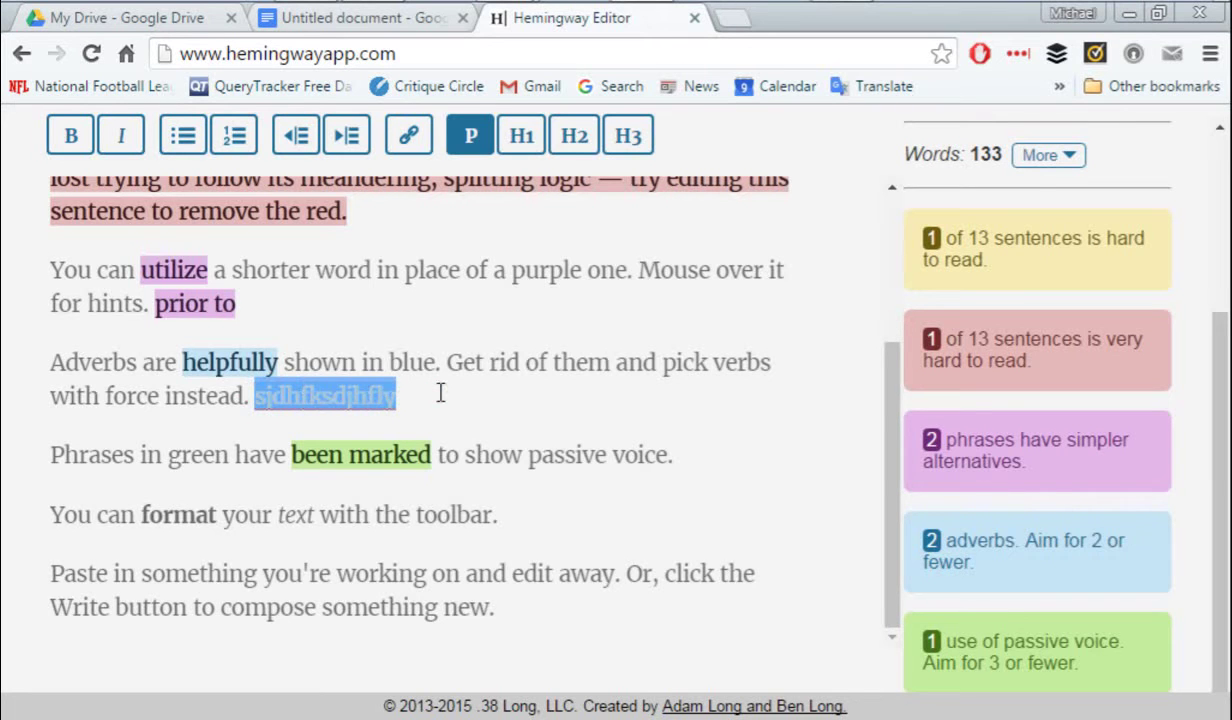
text(Wally)
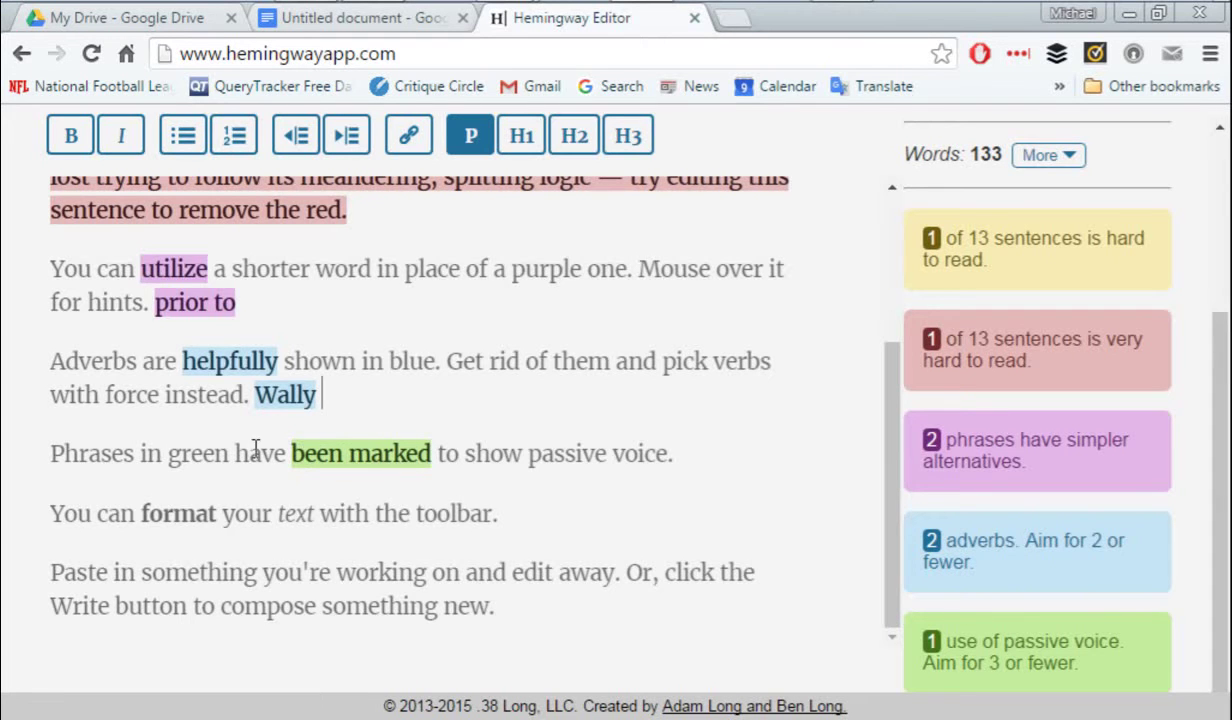
Select the words "have been" in the passive-voice paragraph to examine the construction and the passive-voice statistic, then clear the selection.
drag(235, 453, 342, 453)
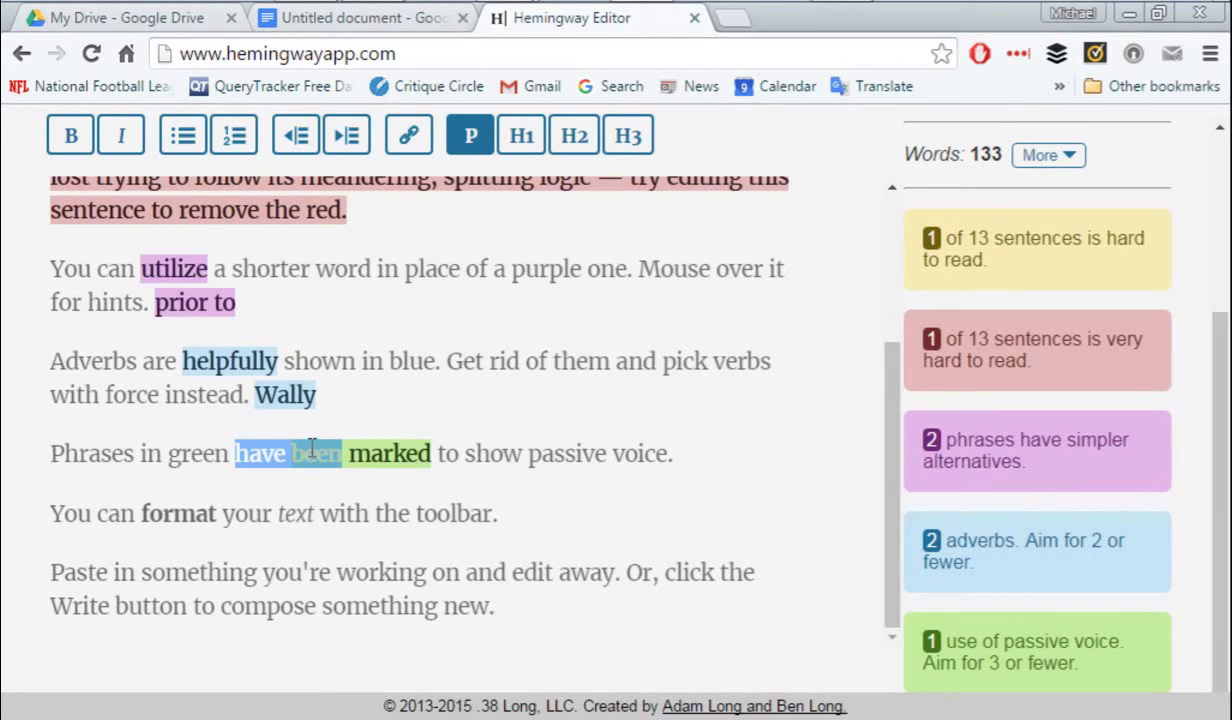
shift+click(250, 462)
shift+click(238, 458)
scroll(998, 625, down, 1)
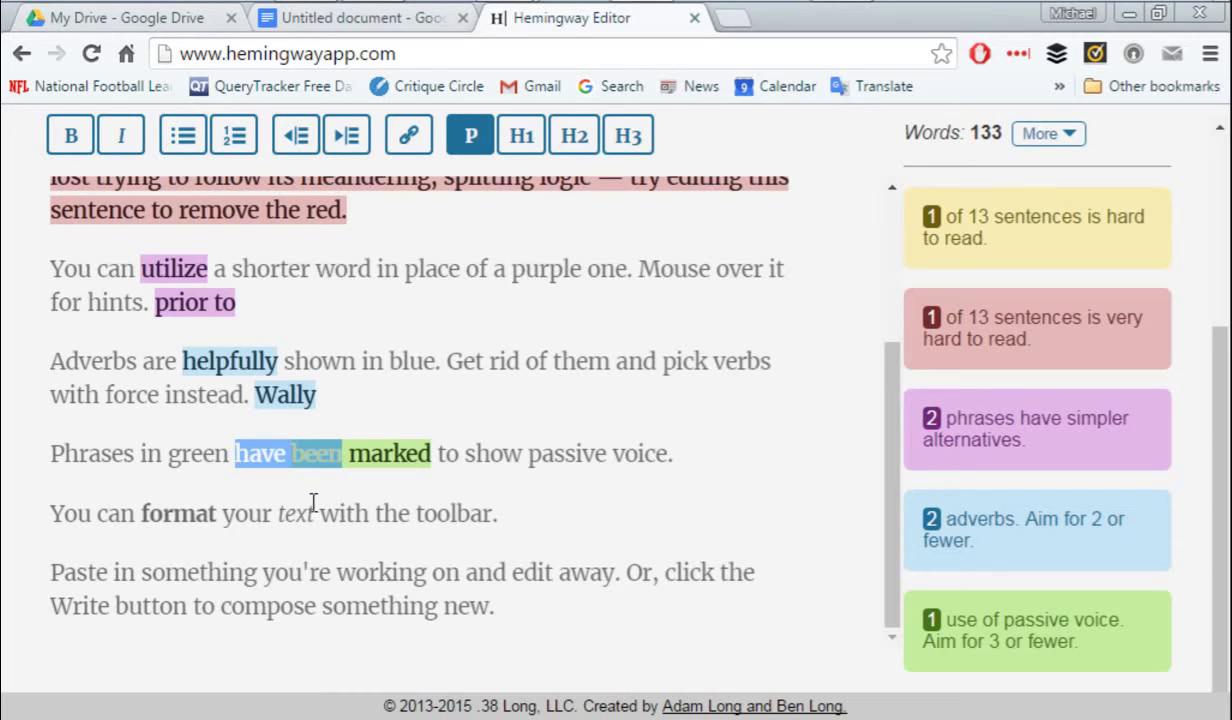
click(457, 435)
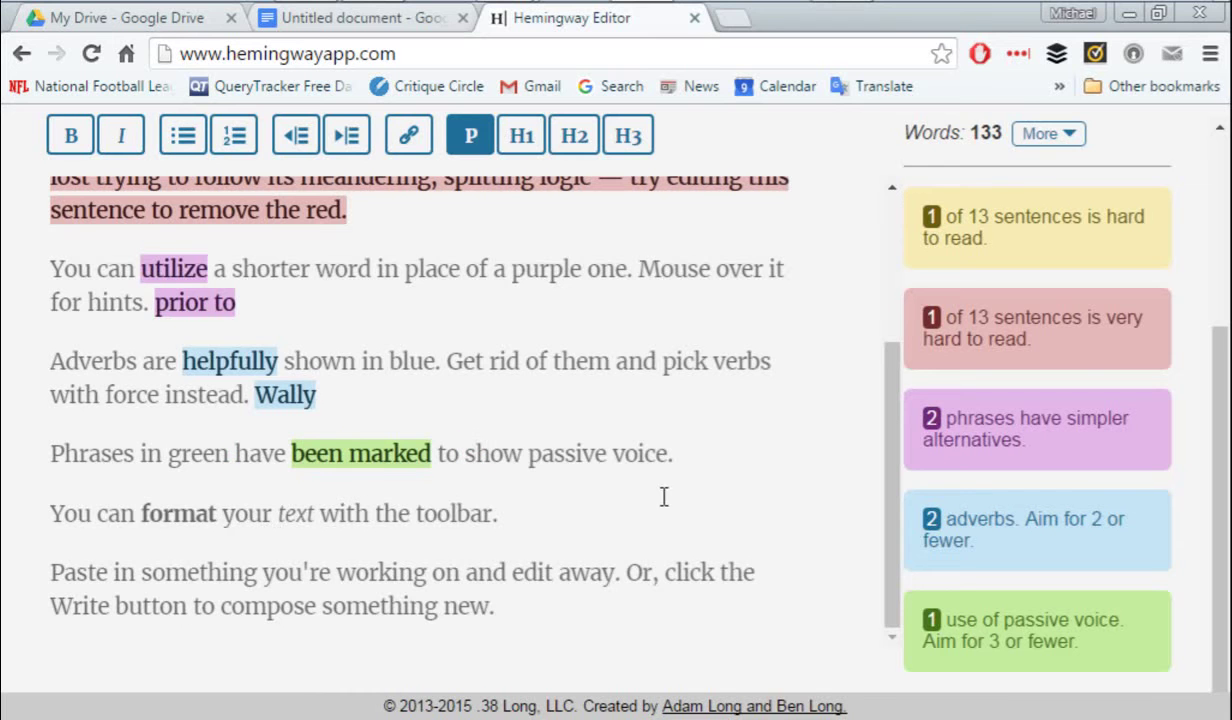
Append the sentence "The car was red." to the end of the passive-voice paragraph.
click(679, 454)
text(The care)
key(BackSpace)
text(was )
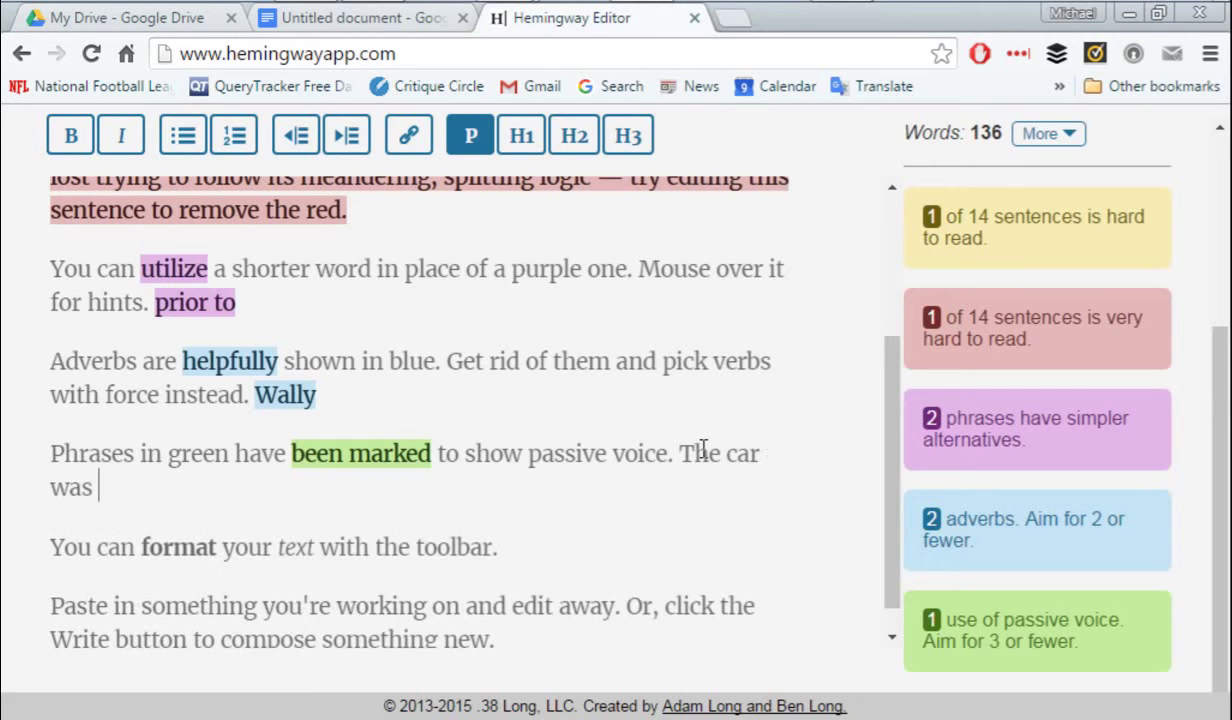
text(red.)
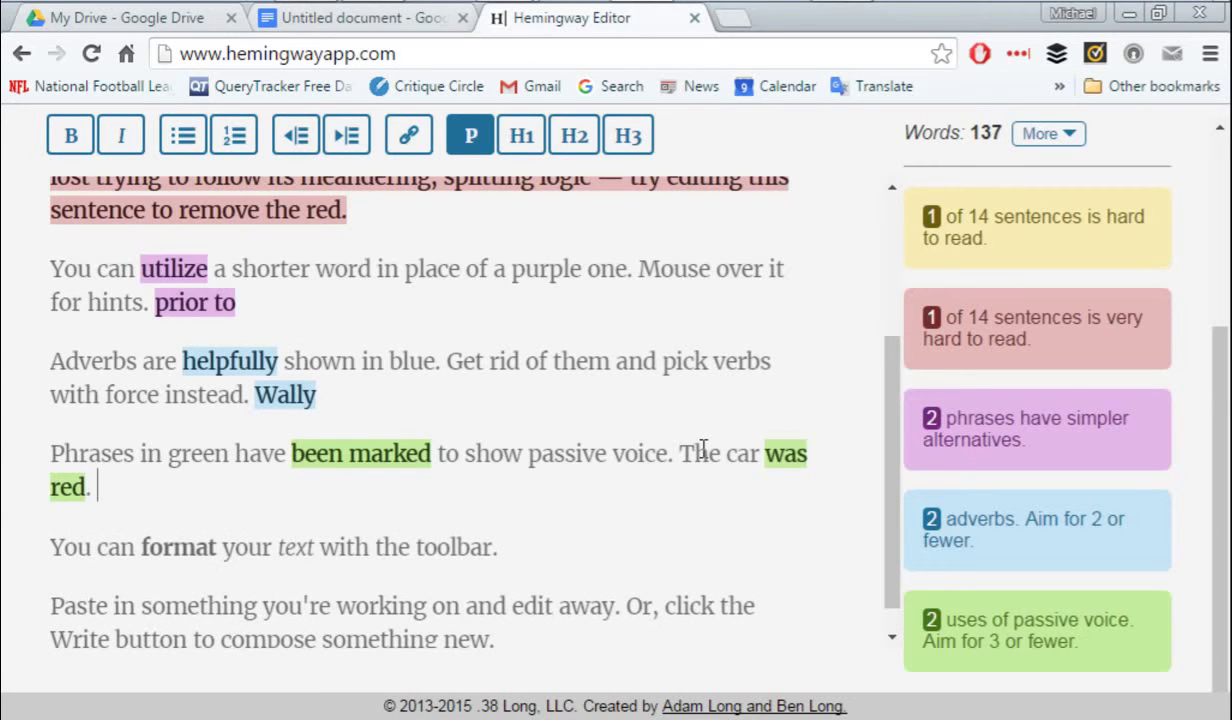
Delete the sentence "The car was red." from the passive-voice paragraph.
key(BackSpace)
click(682, 453)
click(683, 454)
drag(682, 455, 682, 489)
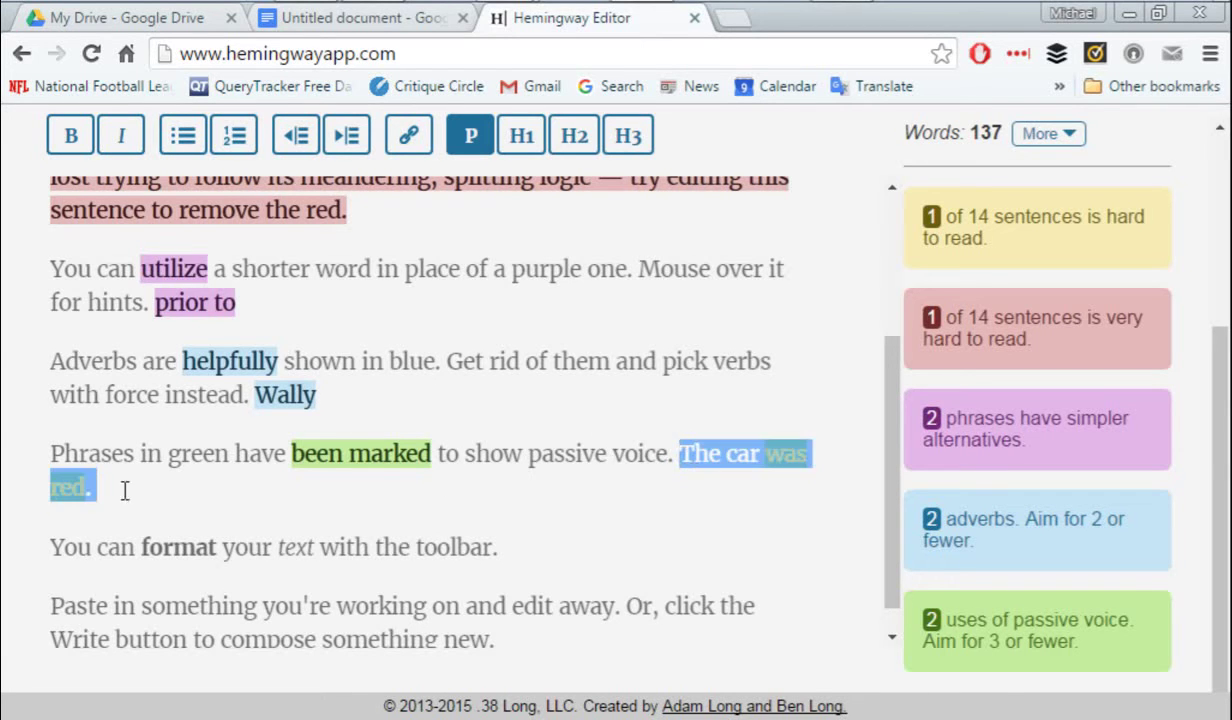
shift+click(90, 487)
key(BackSpace)
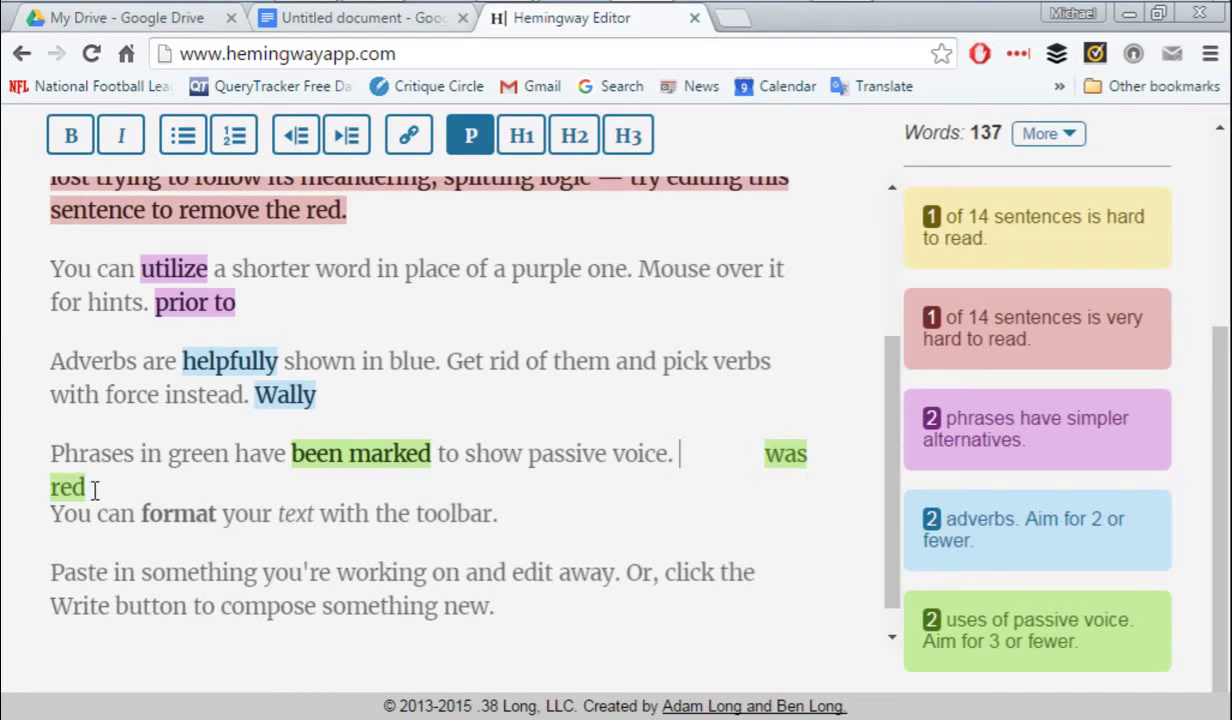
Append "There car was red" to the end of the passive-voice paragraph.
scroll(585, 525, up, 2)
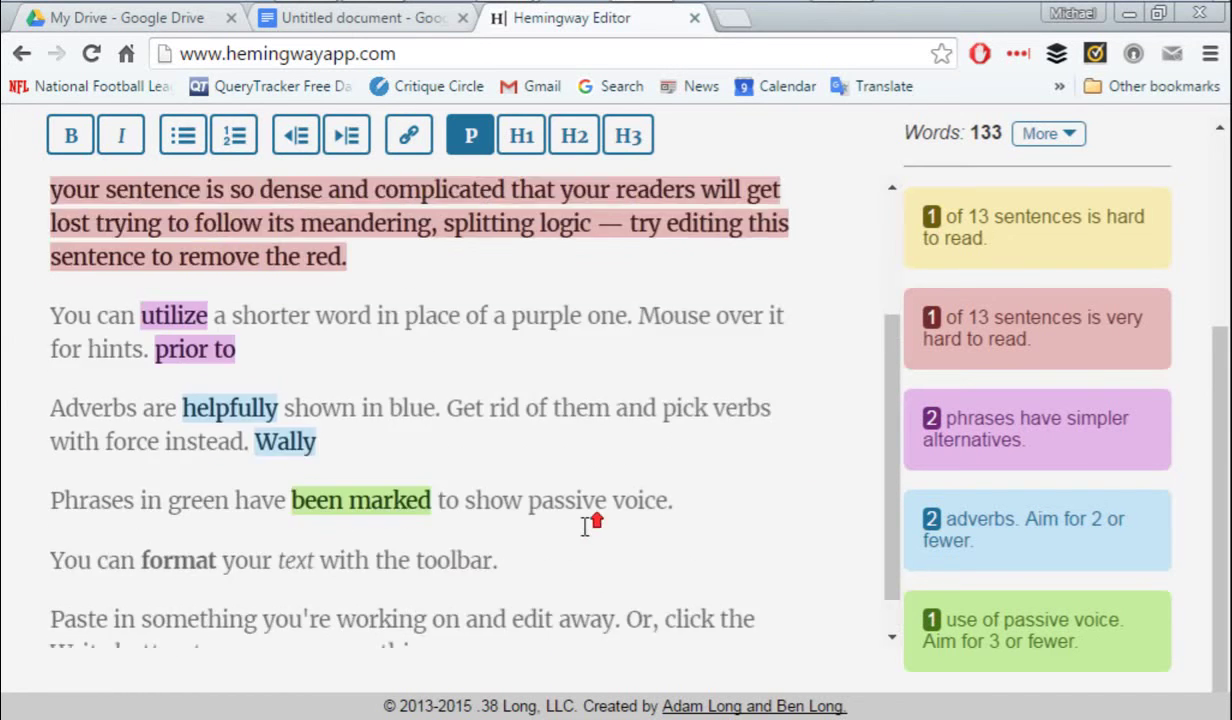
scroll(587, 525, up, 3)
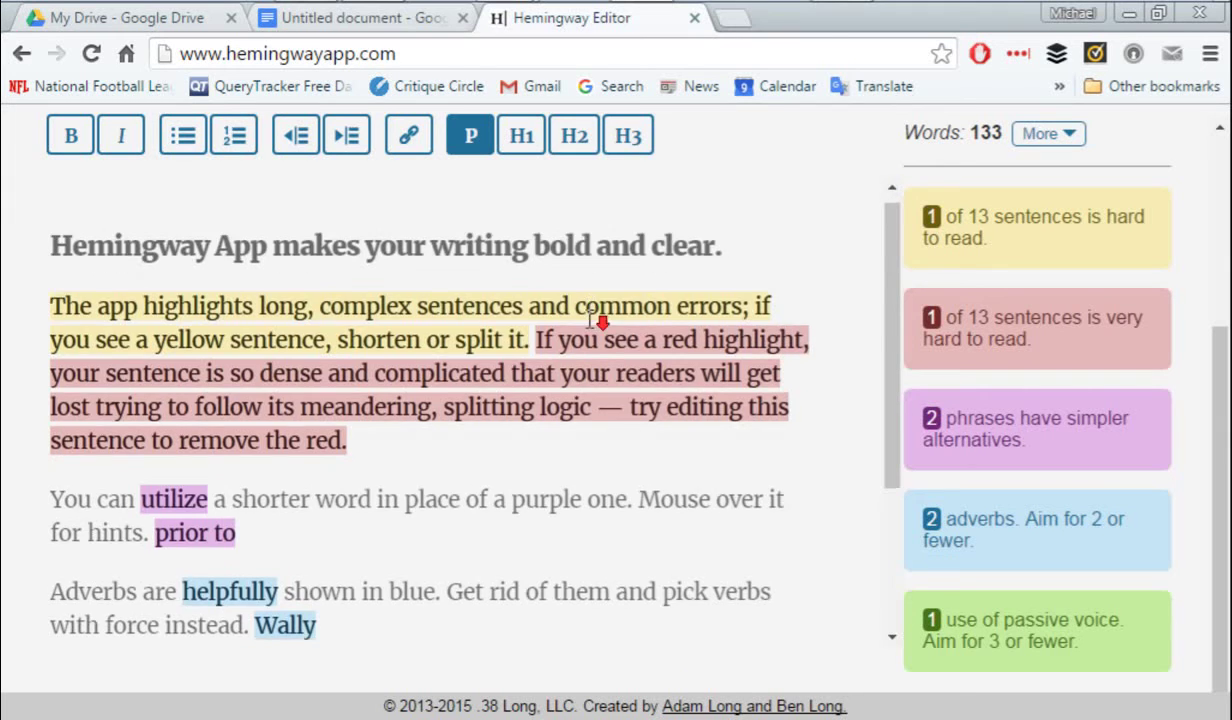
scroll(591, 318, down, 3)
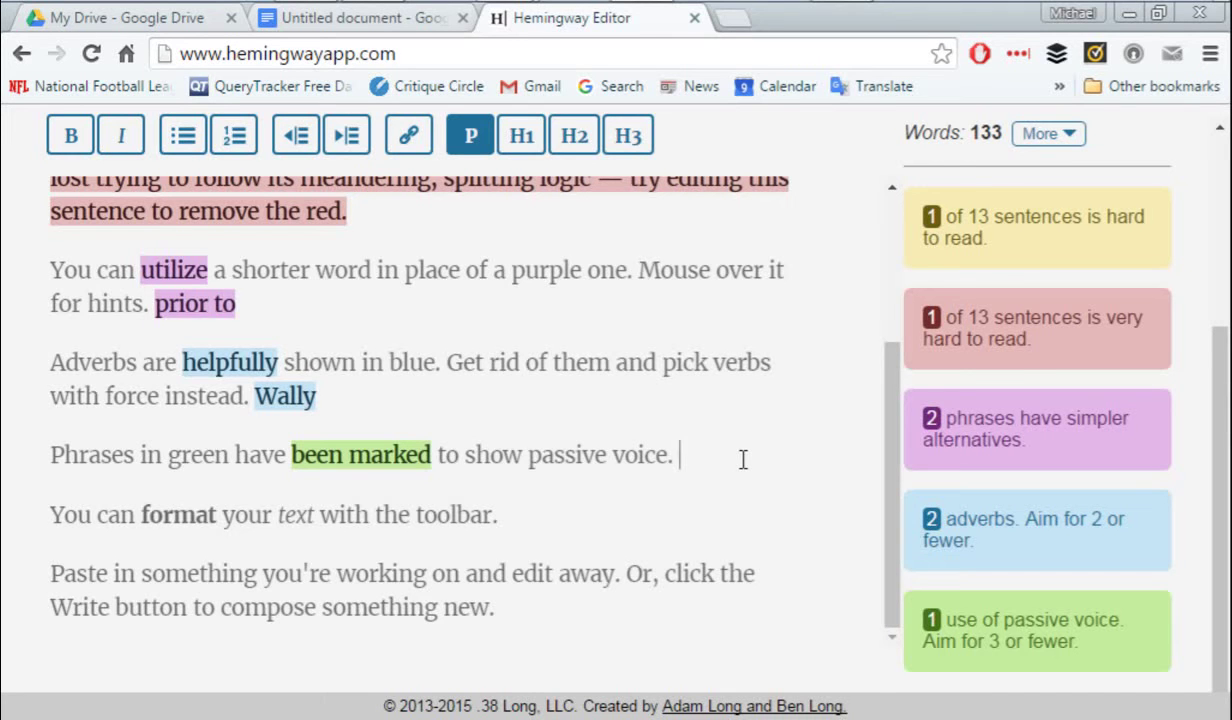
text(There car was red)
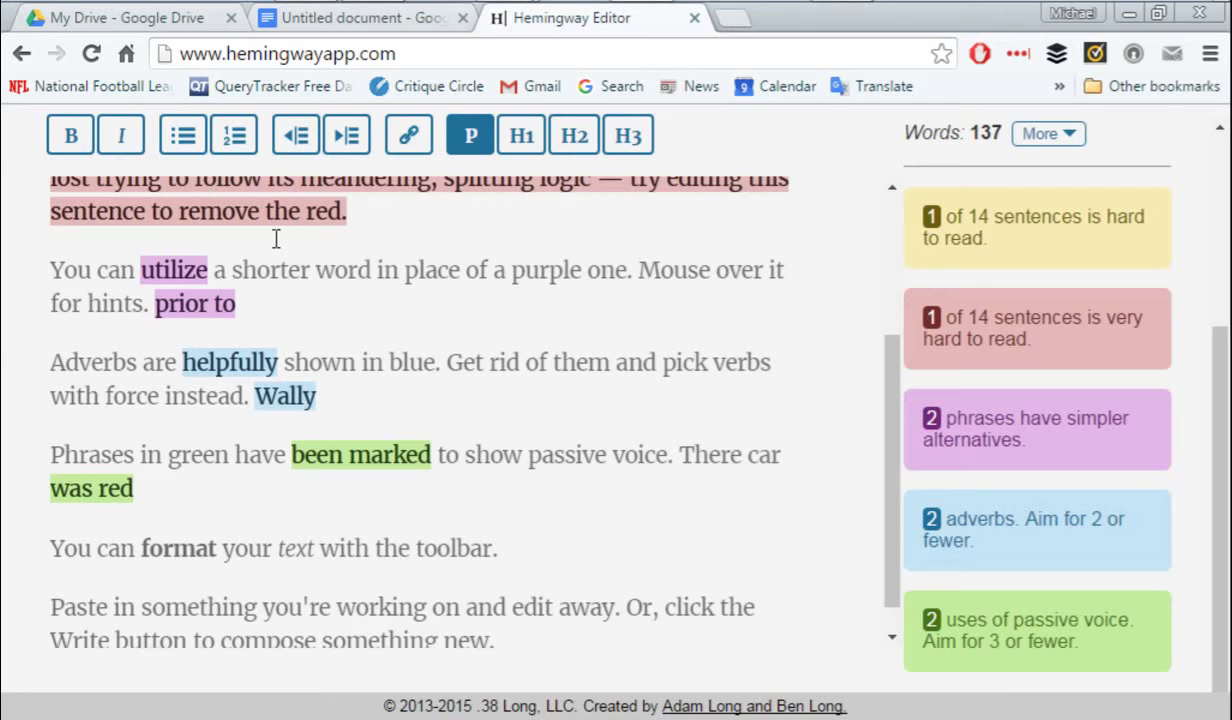
drag(683, 454, 745, 455)
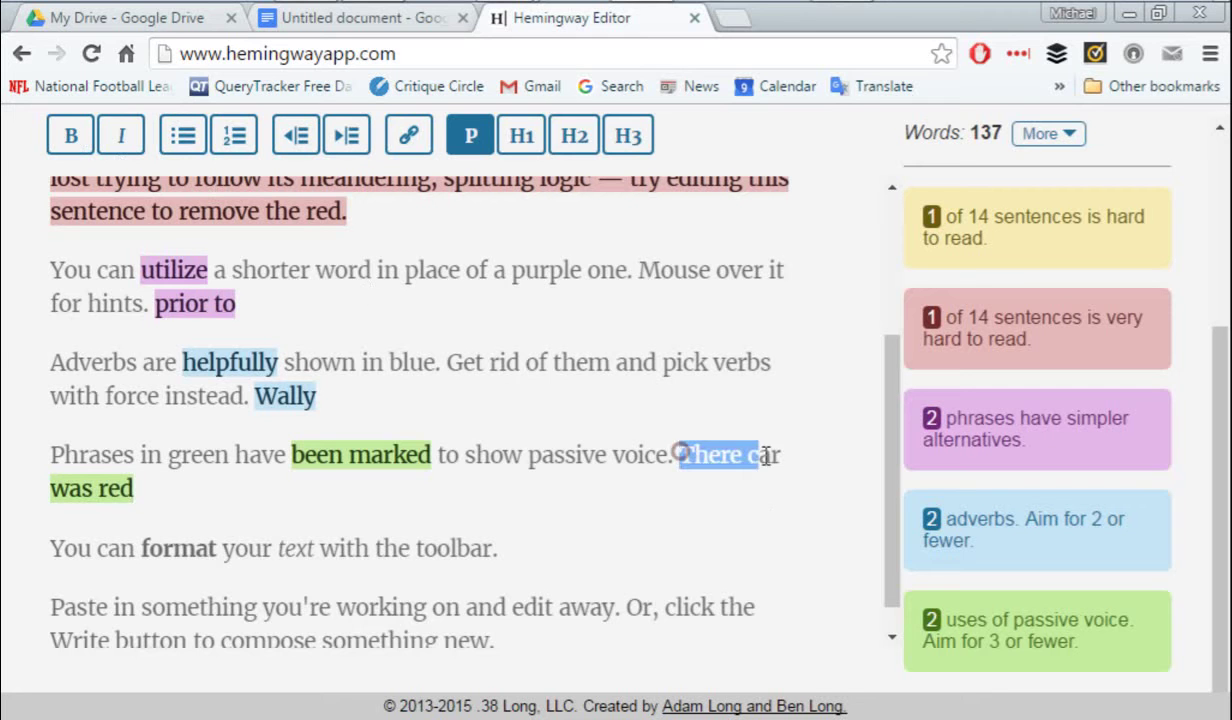
click(176, 480)
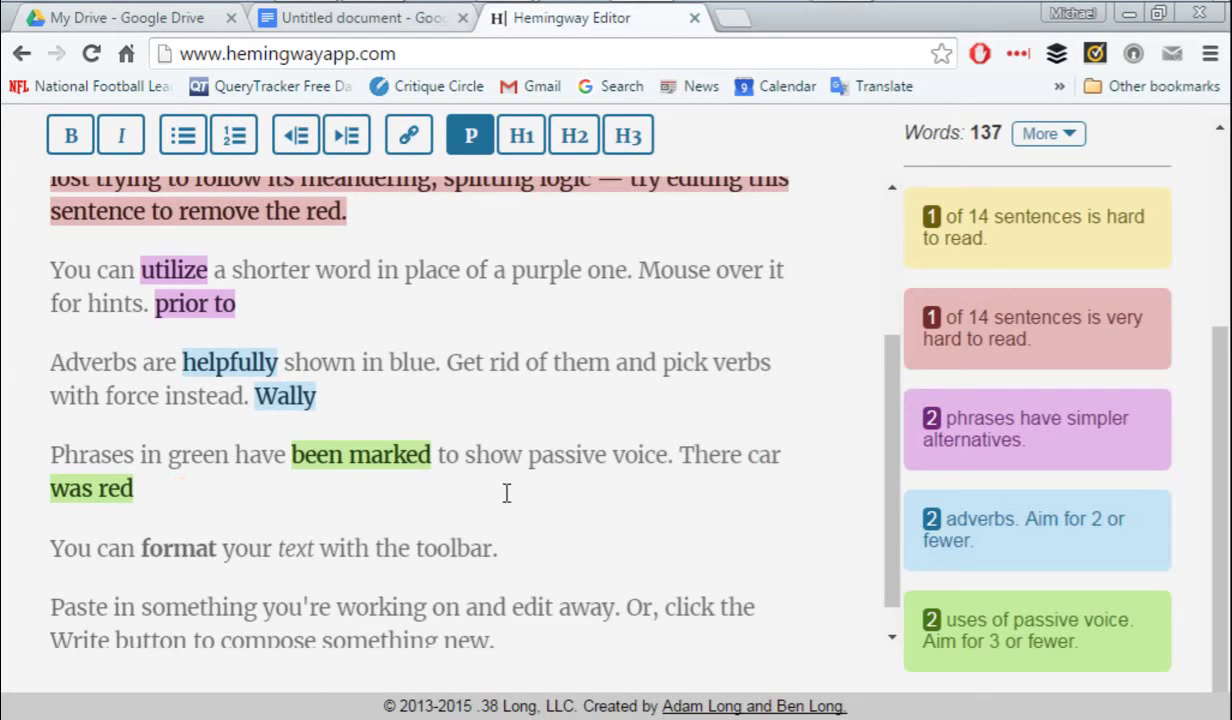
Replace the entire sample text with the story excerpt from the clipboard.
key(ctrl+a)
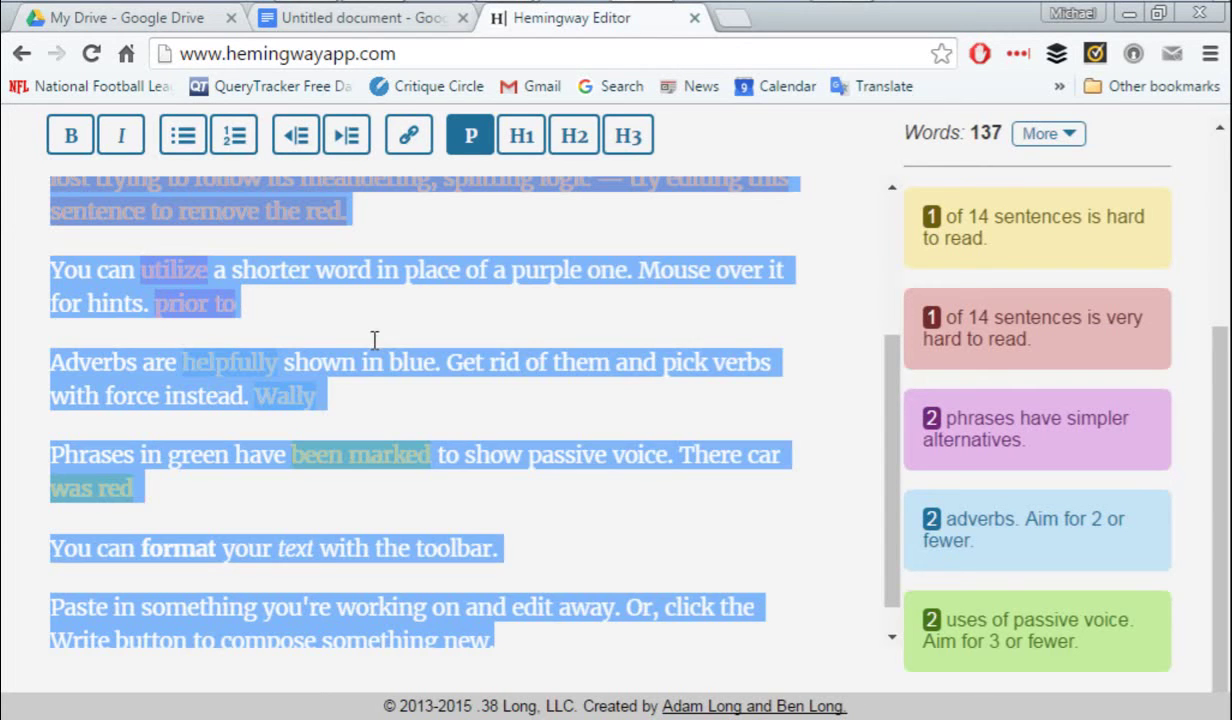
right_click(362, 373)
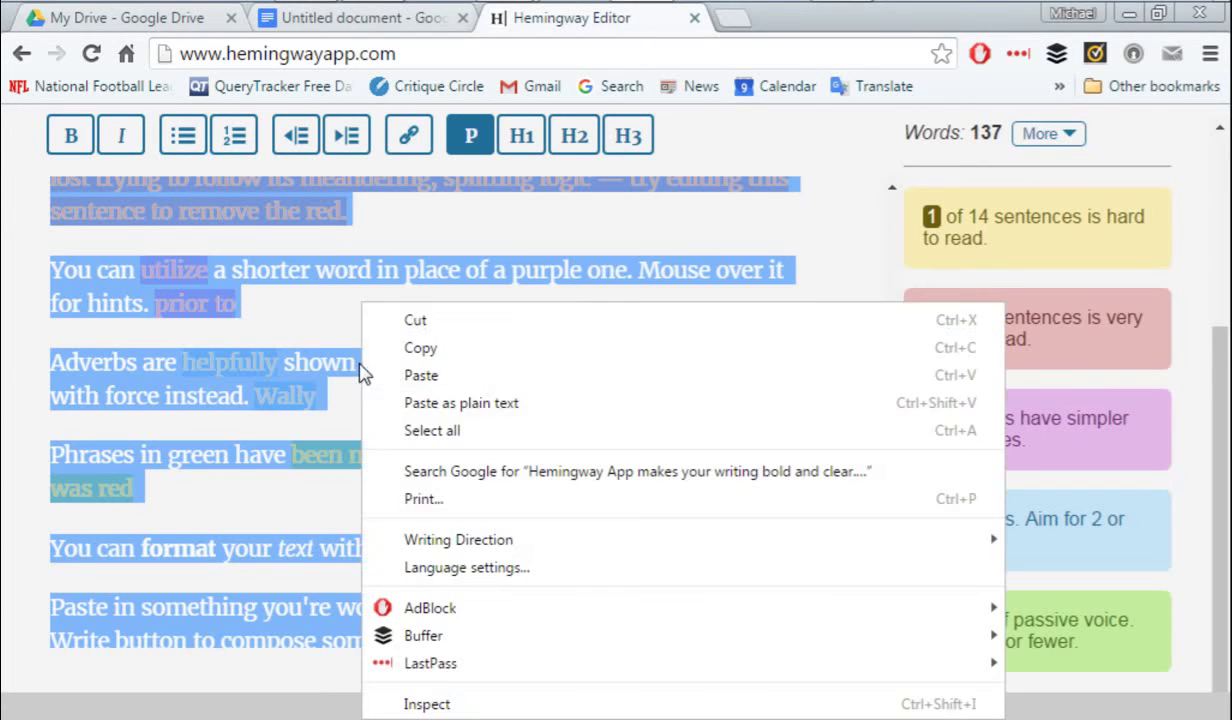
click(445, 375)
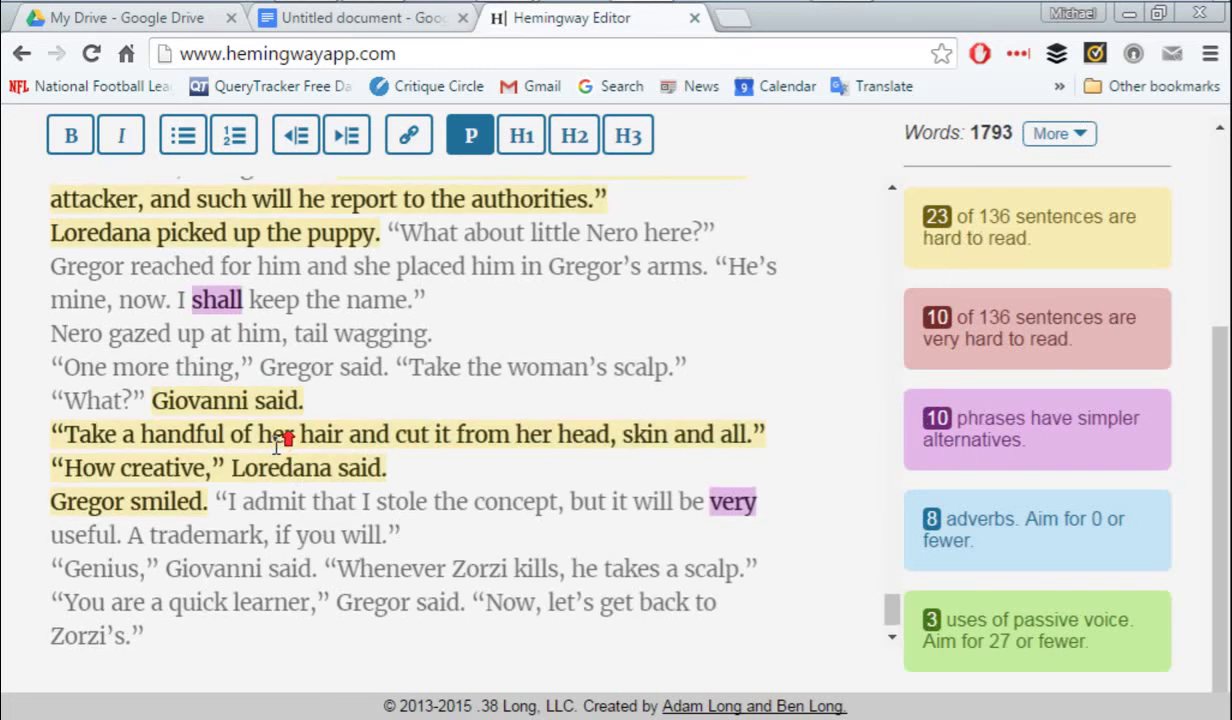
Insert an empty paragraph before "Zorzi knows my plan" near the start of the story.
scroll(408, 401, up, 5)
scroll(350, 385, up, 7)
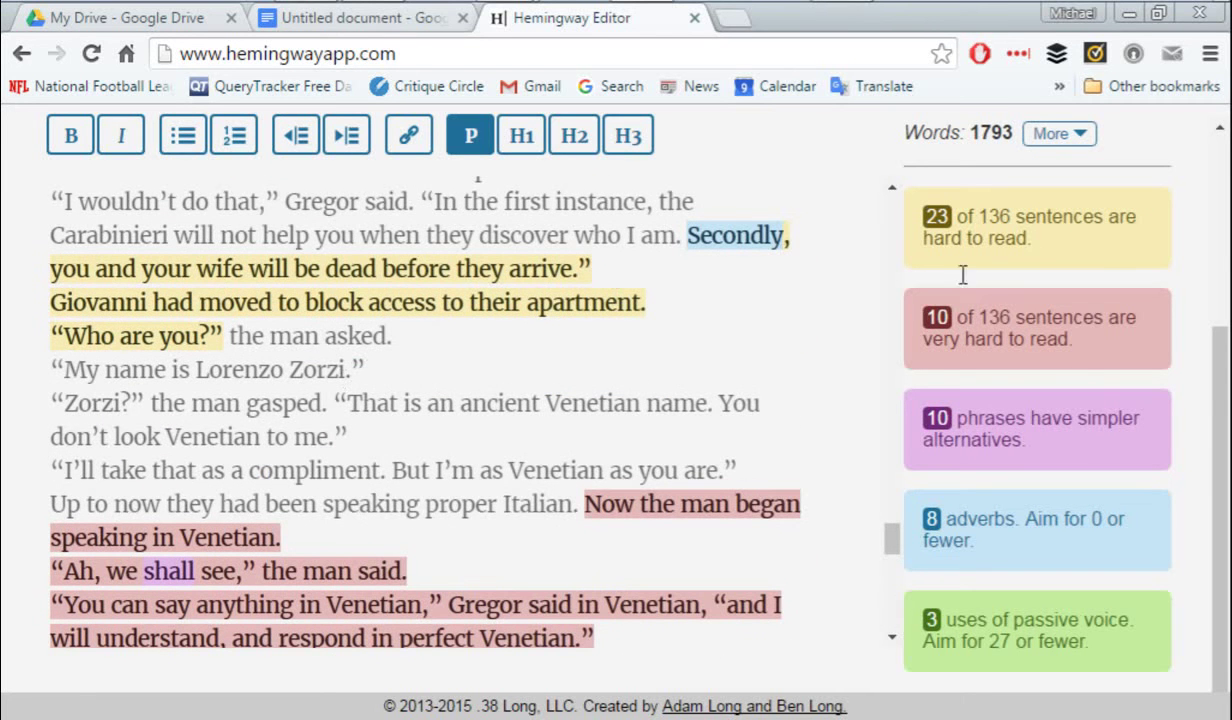
drag(1221, 381, 1224, 150)
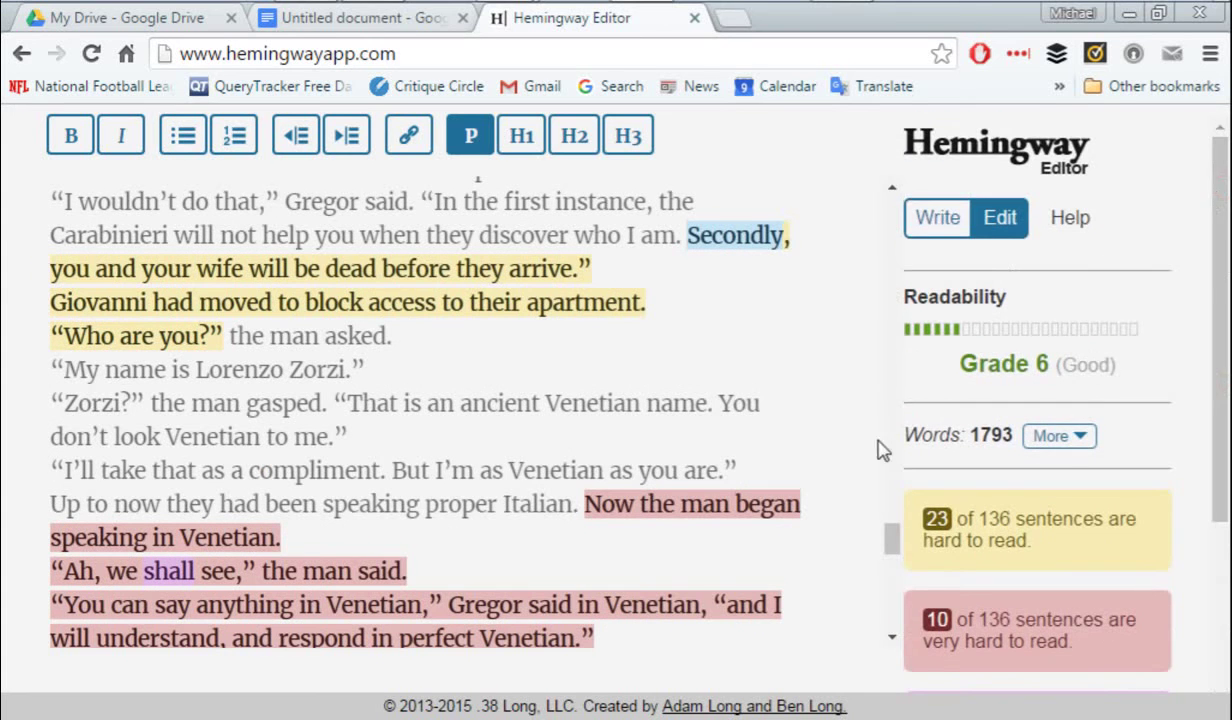
drag(895, 543, 886, 176)
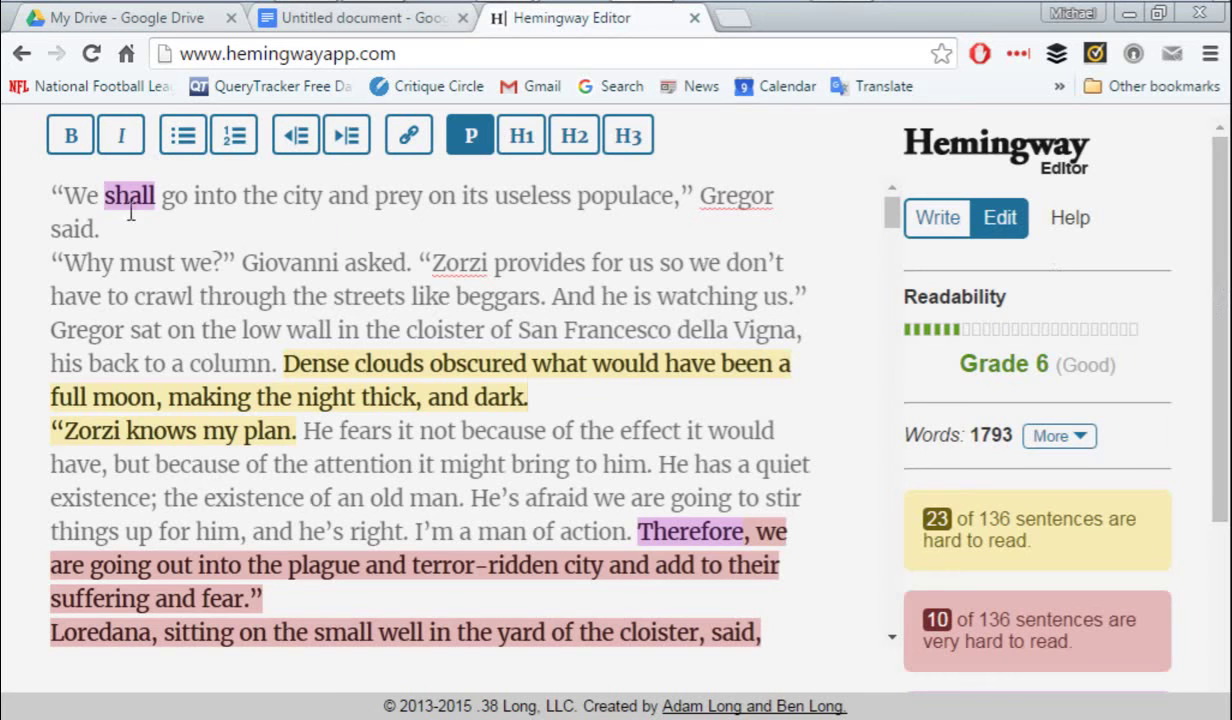
mouse_move(130, 210)
key(Return)
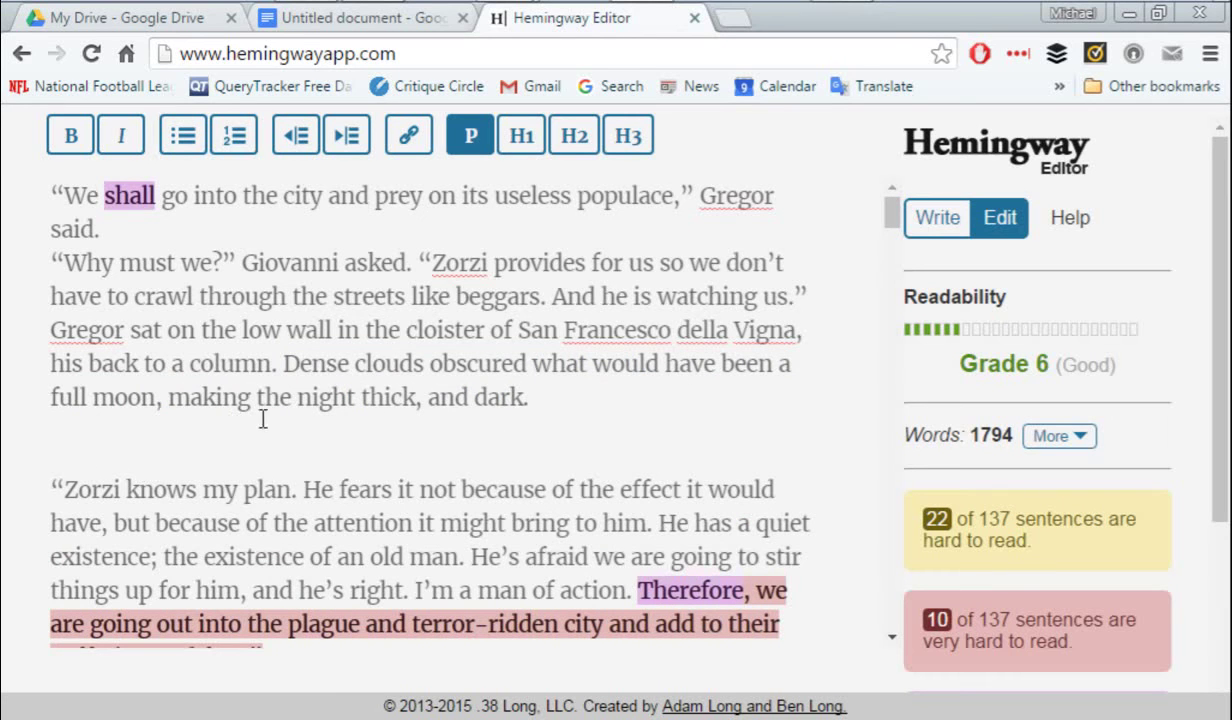
Insert an empty paragraph after "suffering and fear." and another after "How will our activities affect Zorzi?".
scroll(378, 478, down, 3)
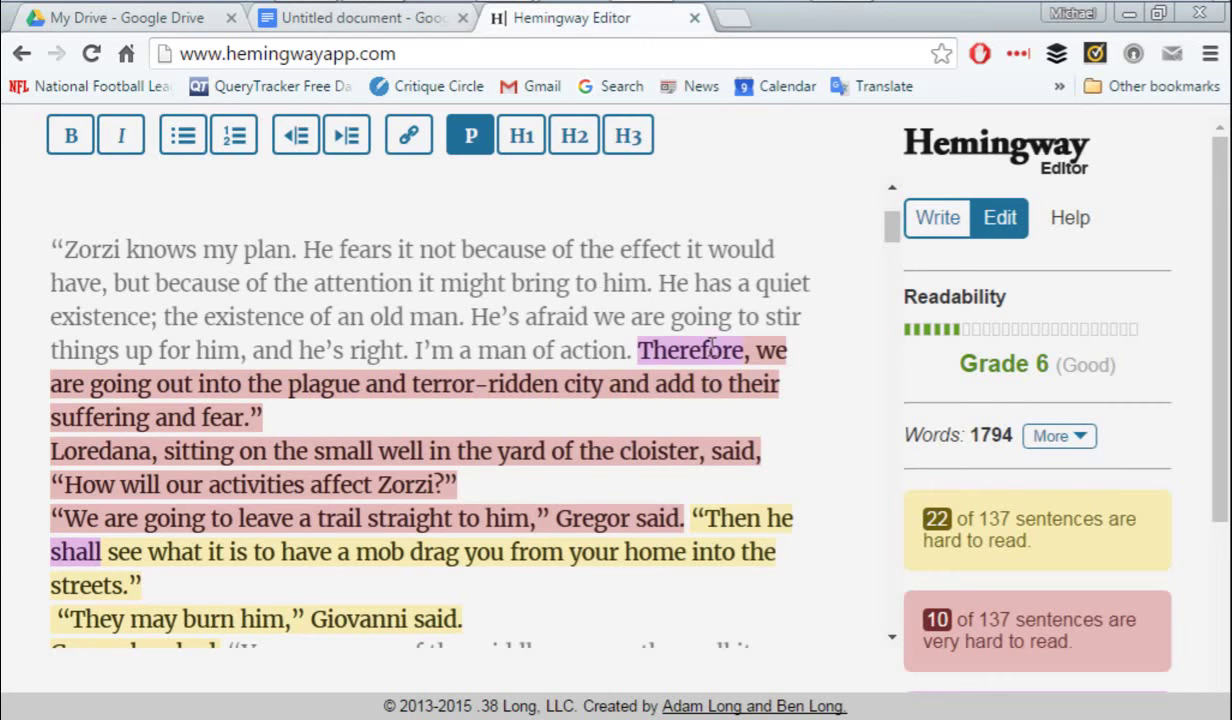
mouse_move(697, 350)
scroll(511, 341, down, 1)
scroll(511, 341, down, 1)
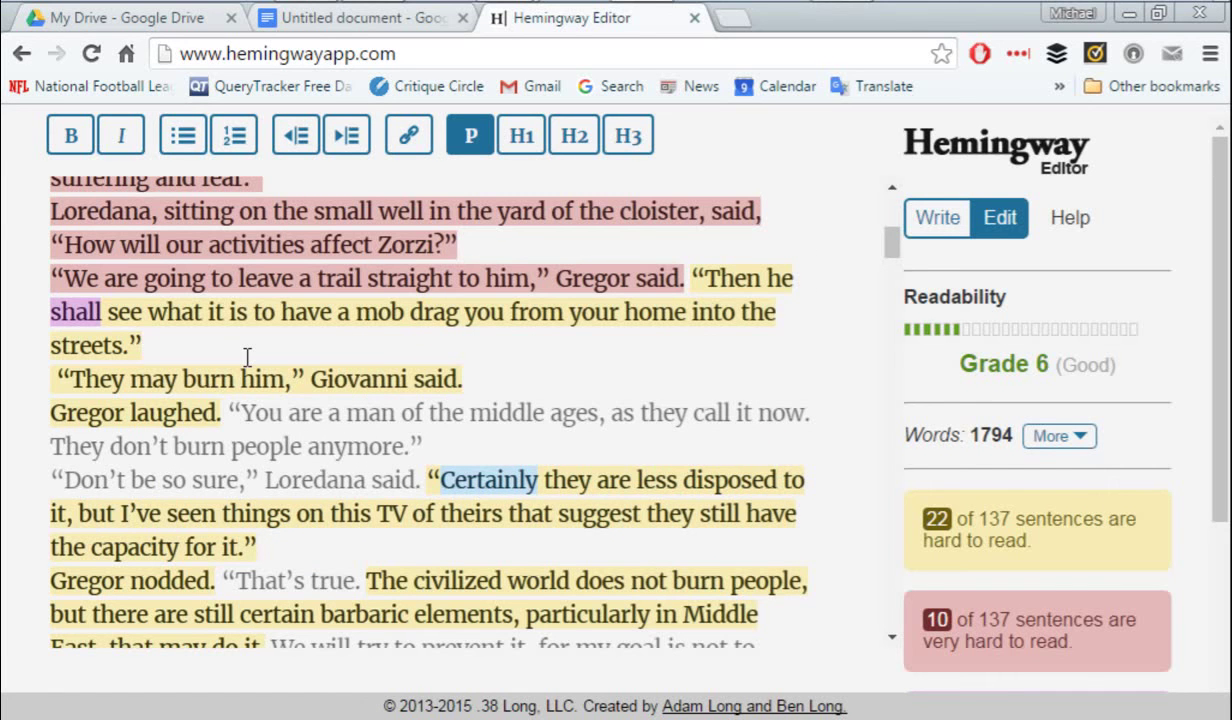
scroll(267, 341, up, 3)
scroll(344, 459, down, 1)
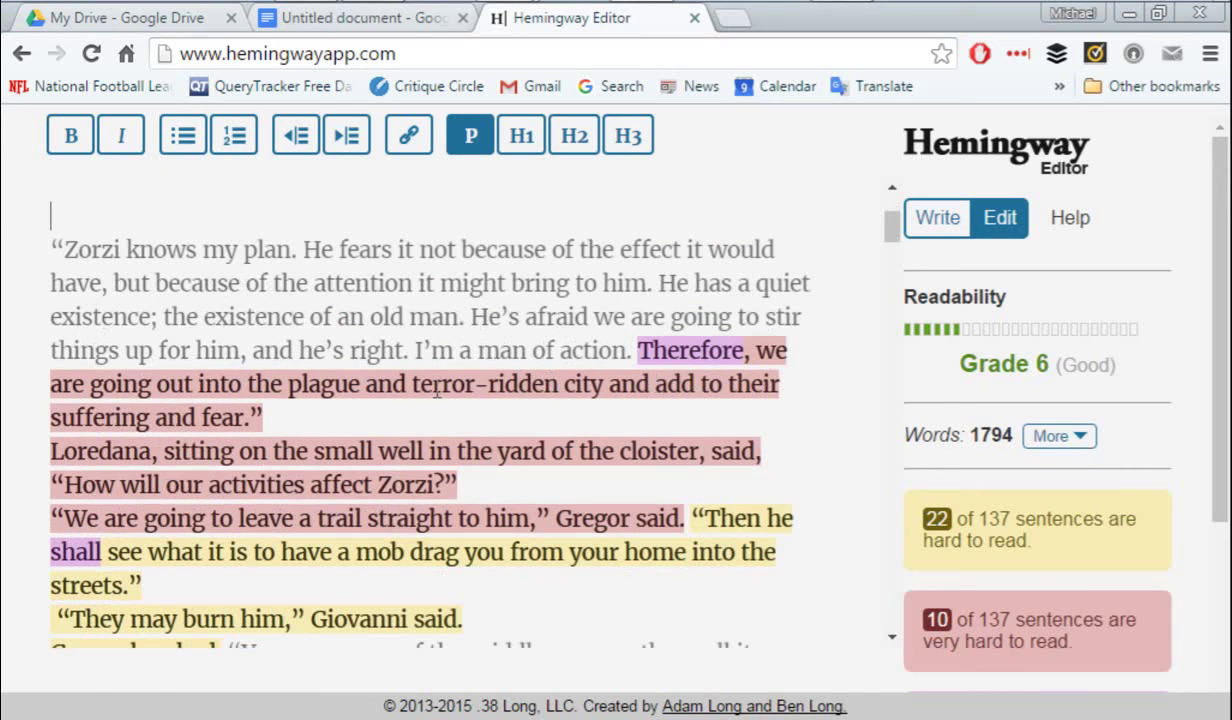
click(296, 418)
key(Return)
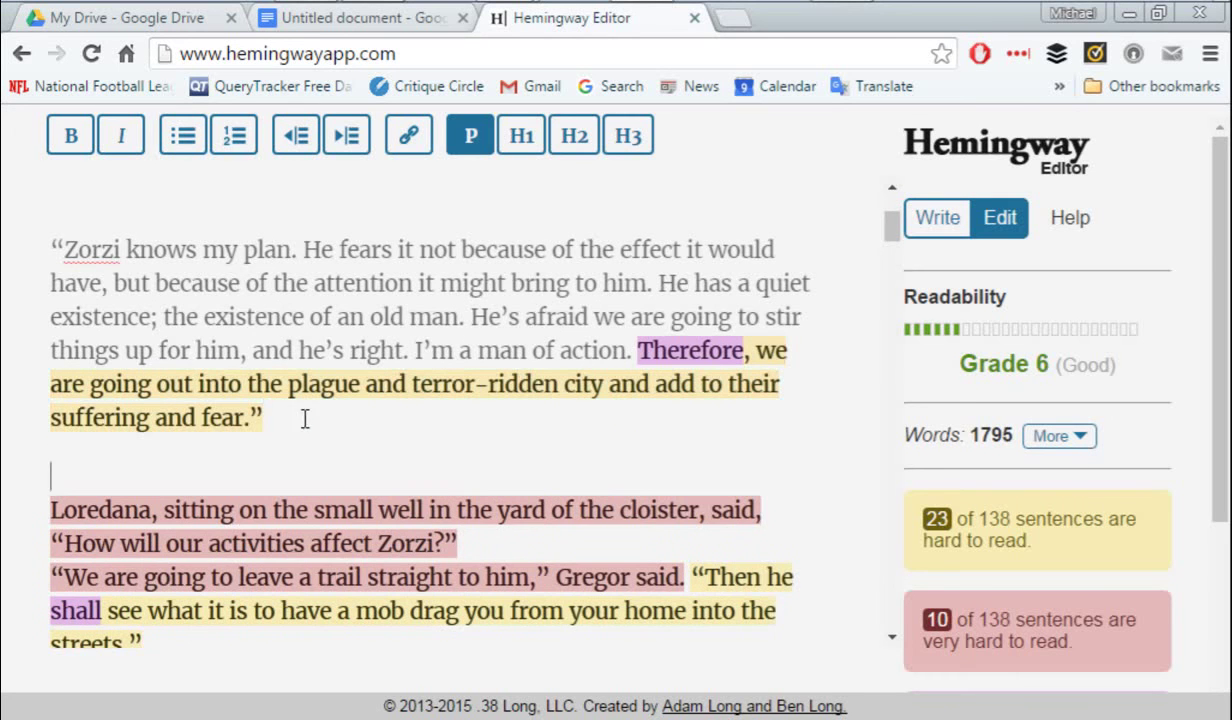
click(481, 533)
key(Return)
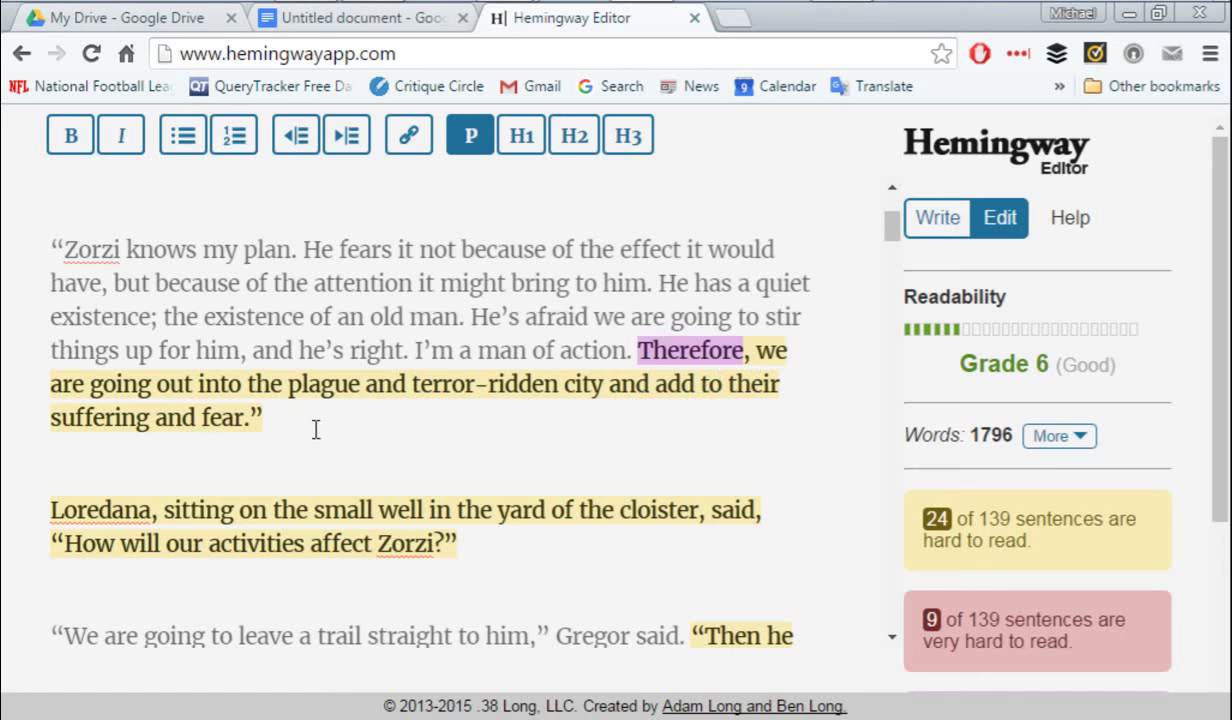
Remove the word "fear" from the end of the "Therefore" sentence, ending it with a period before the closing quotation mark.
click(196, 413)
key(ctrl+shift+Right)
key(Delete)
key(Delete)
key(Delete)
key(Delete)
key(Delete)
key(Delete)
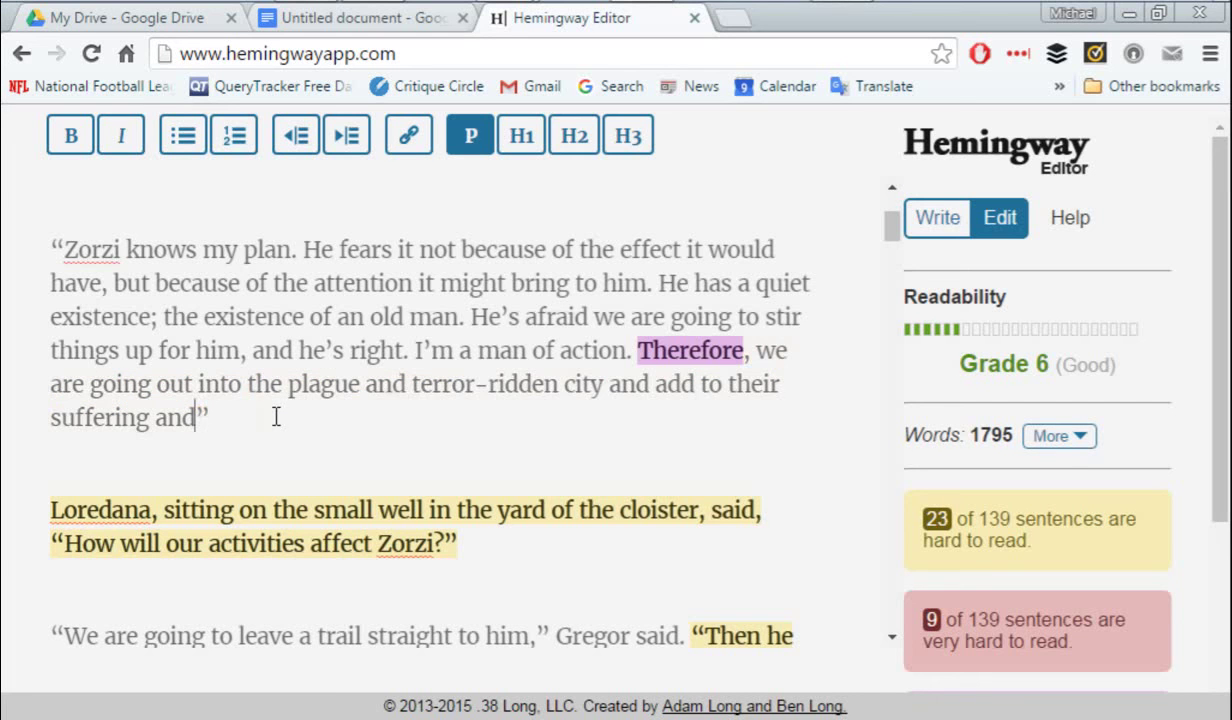
click(271, 418)
text(.)
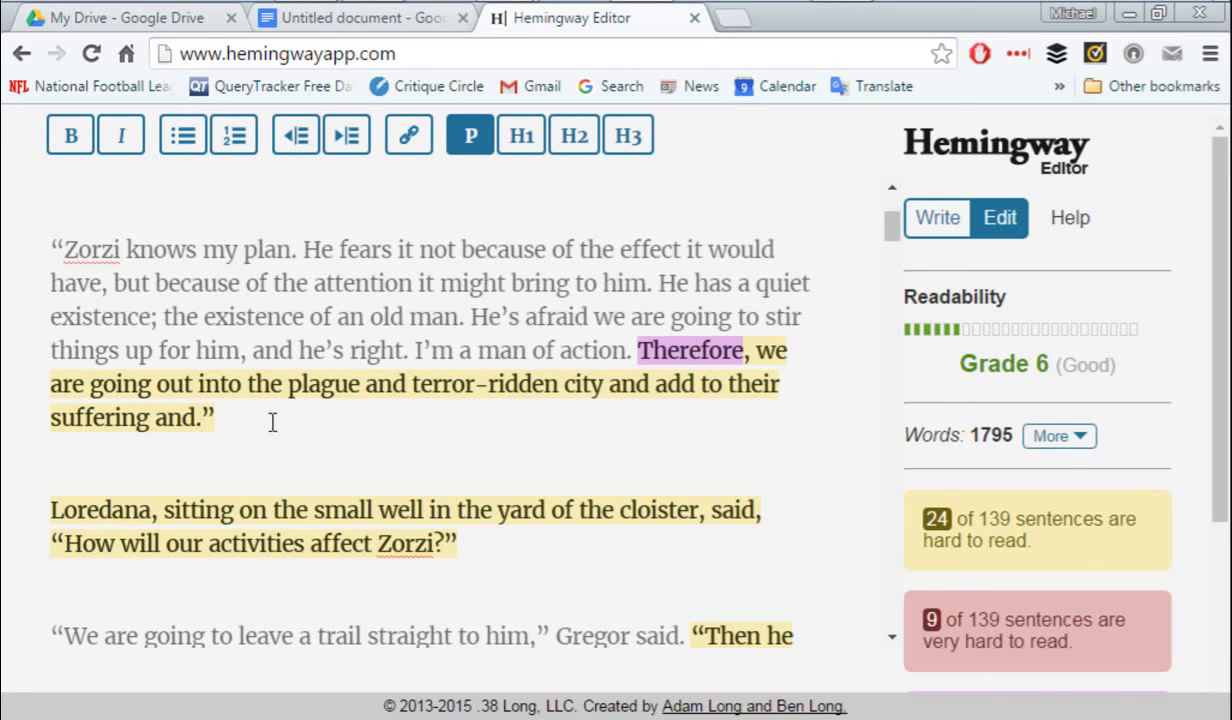
key(Delete)
View the story without highlights in Write mode and return to Edit mode.
scroll(316, 450, down, 5)
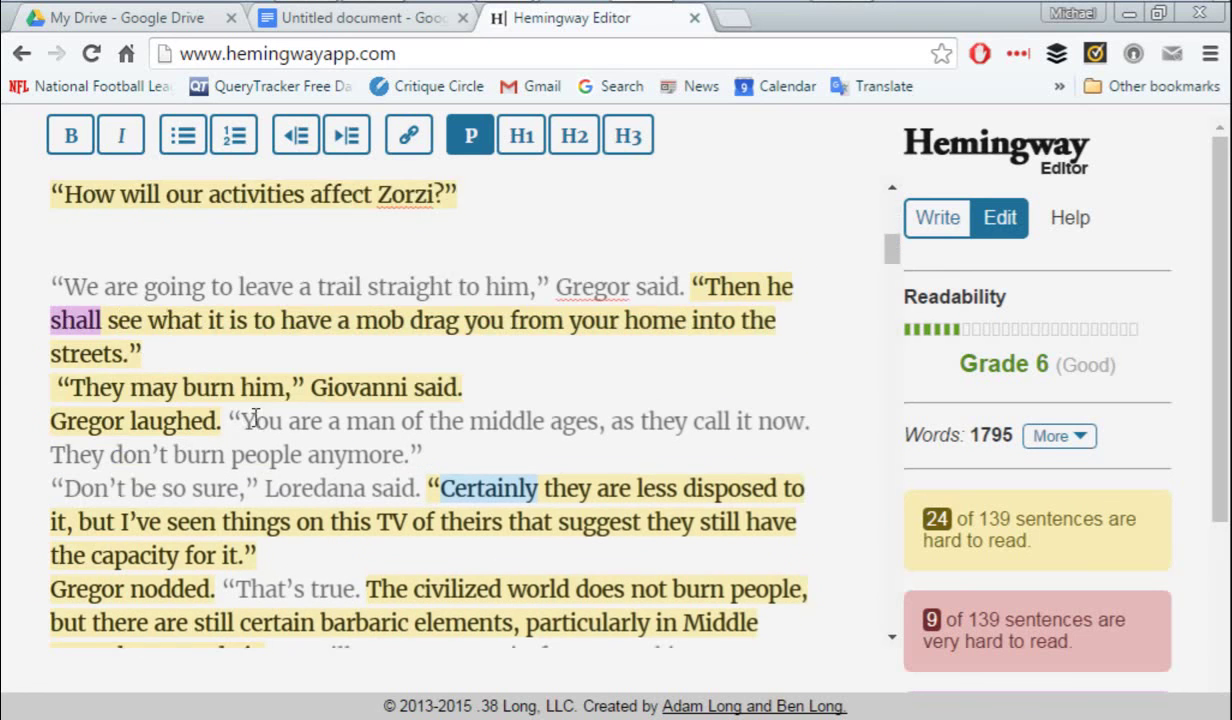
scroll(380, 455, down, 3)
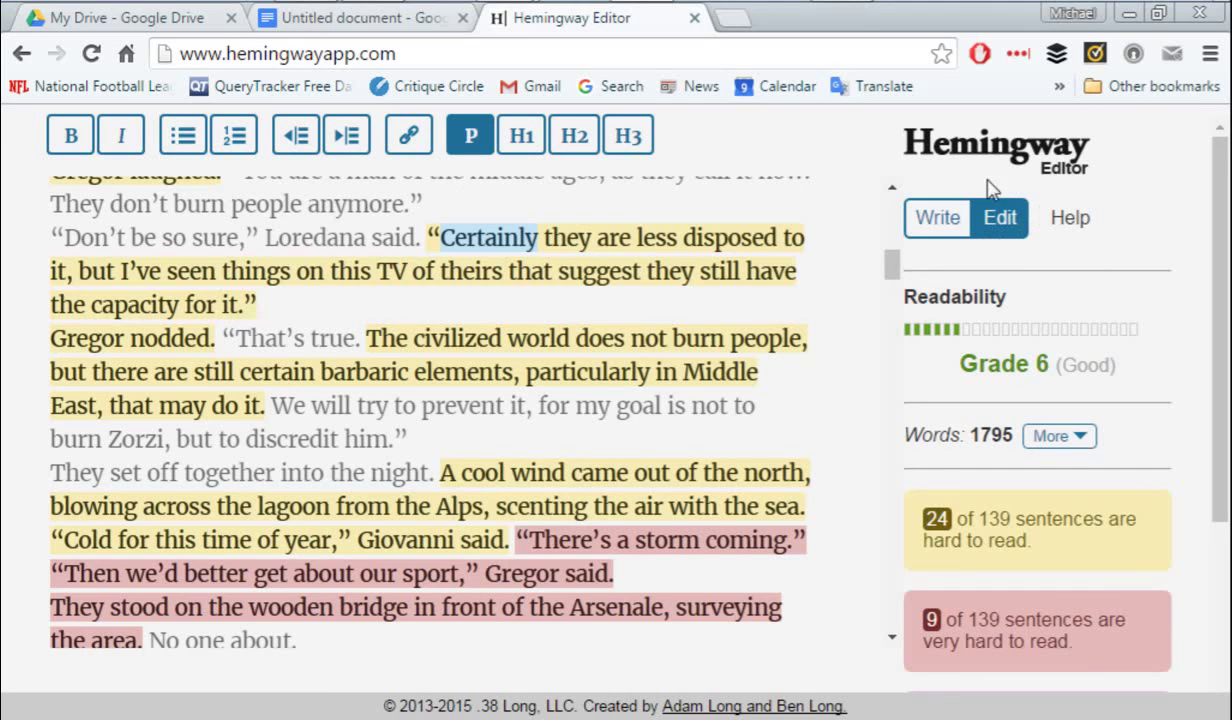
click(926, 220)
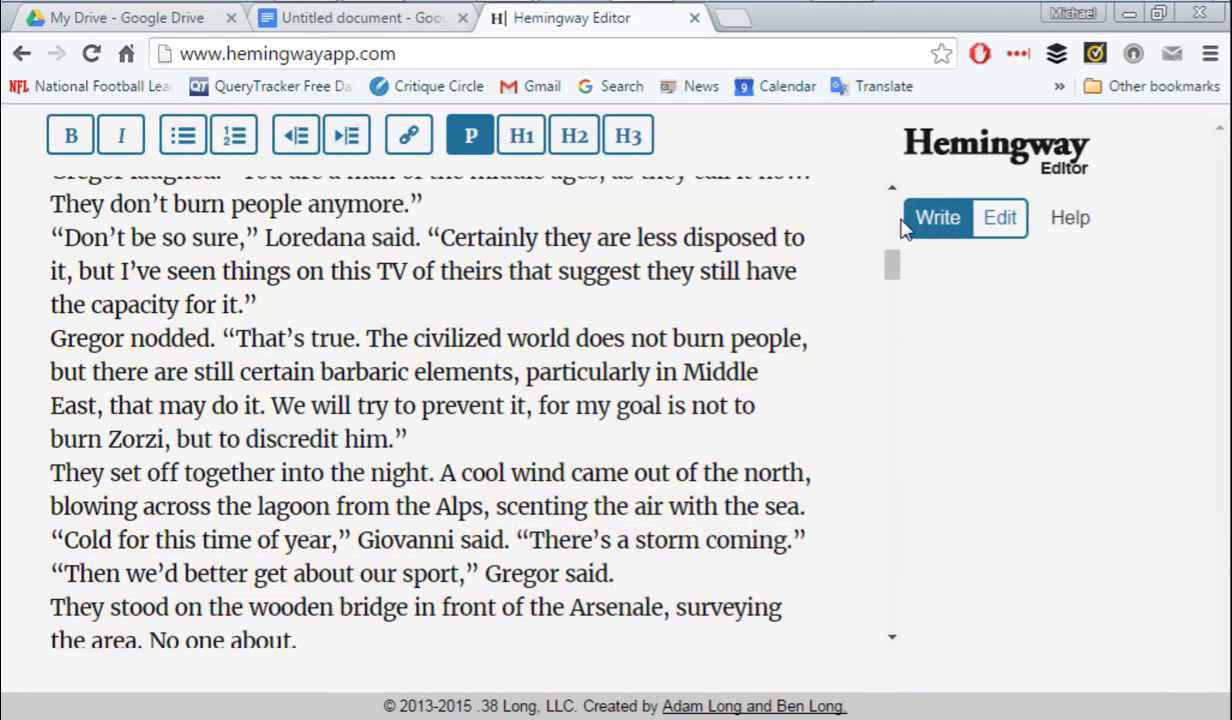
scroll(294, 332, up, 6)
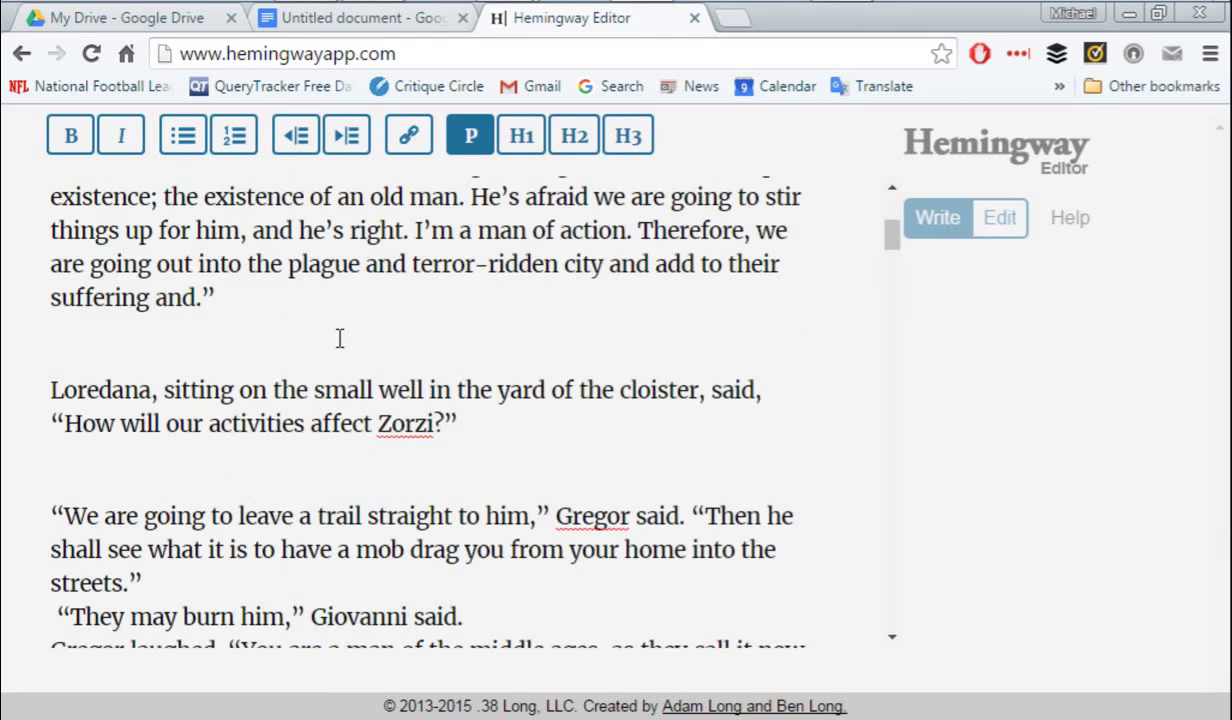
scroll(287, 332, up, 1)
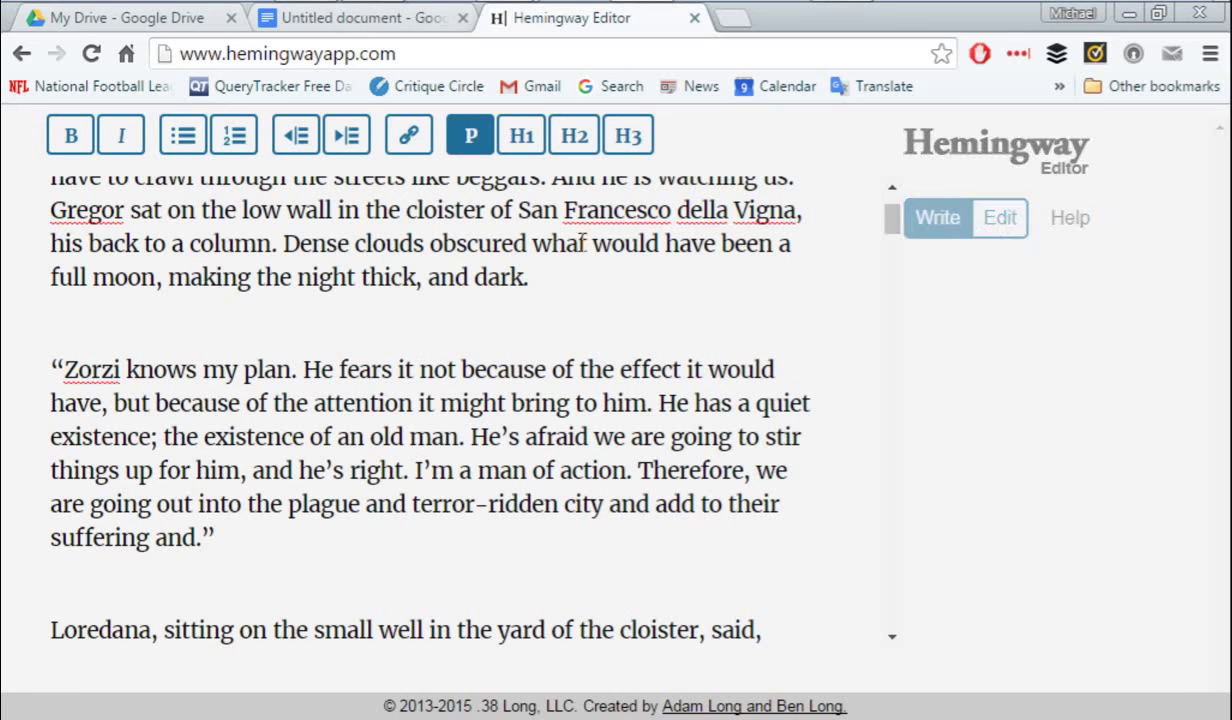
click(1008, 220)
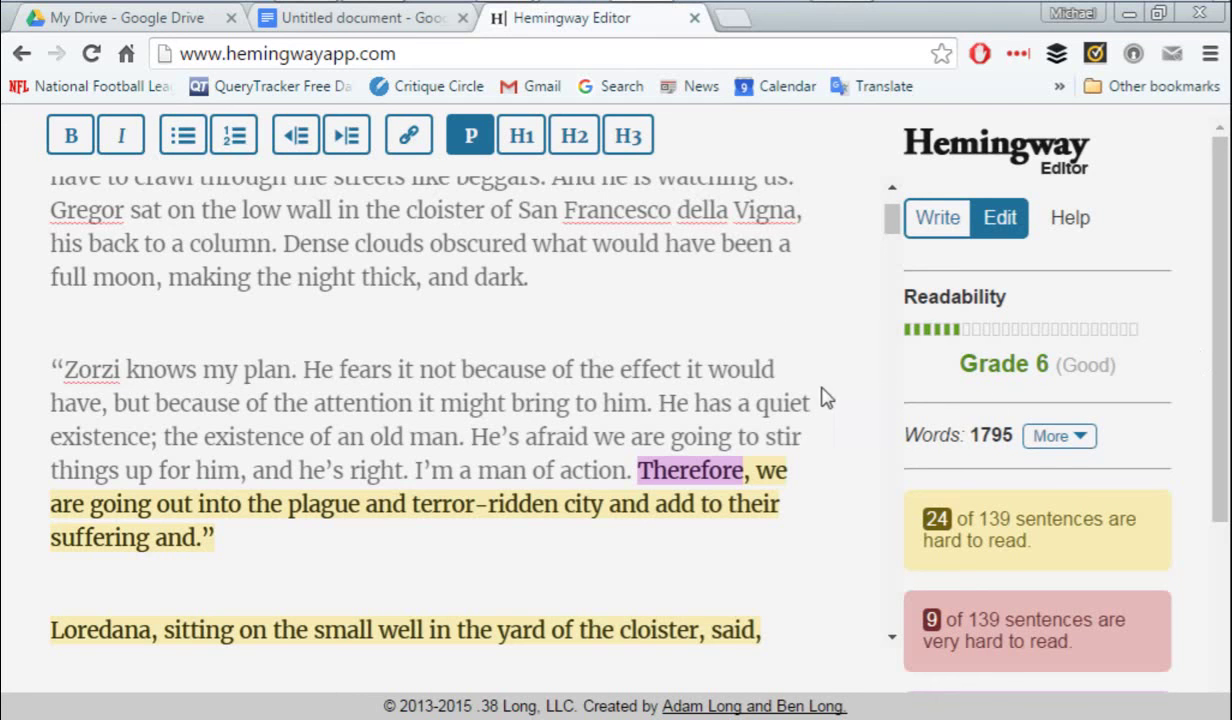
Expand and collapse the detailed text statistics, and review the counts for every highlight category.
mouse_move(1222, 308)
mouse_down()
mouse_move(1222, 420)
mouse_move(1222, 362)
mouse_up()
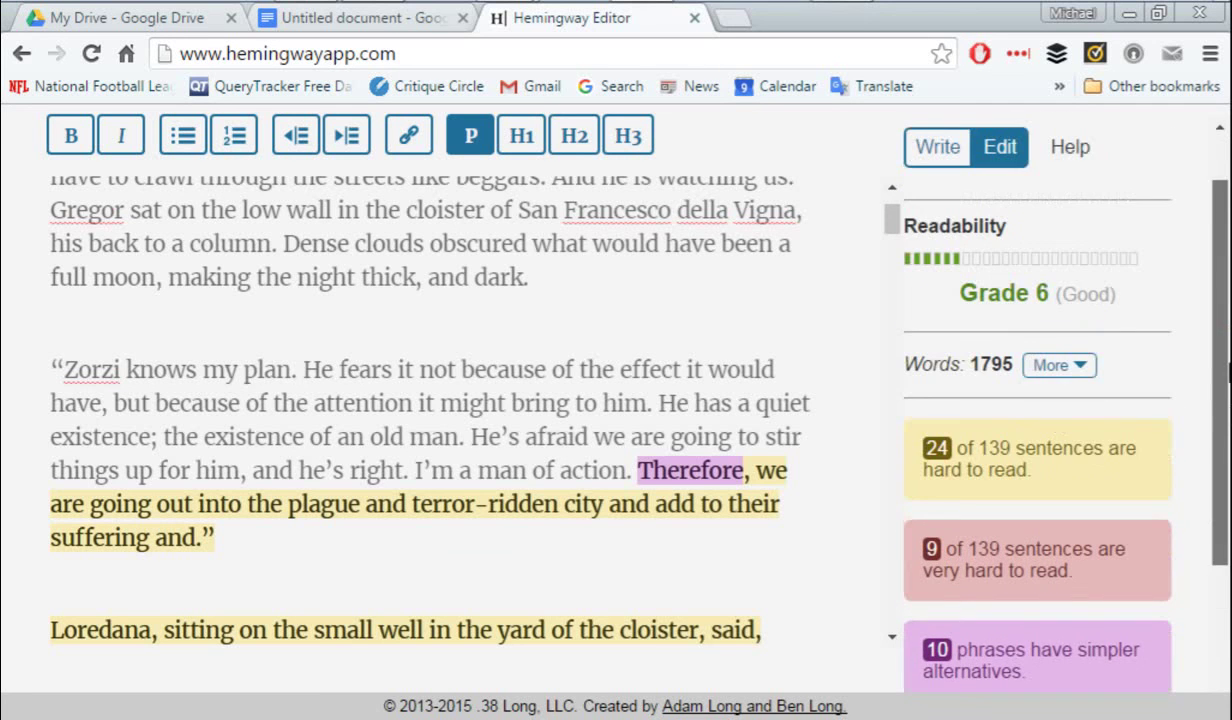
click(1050, 365)
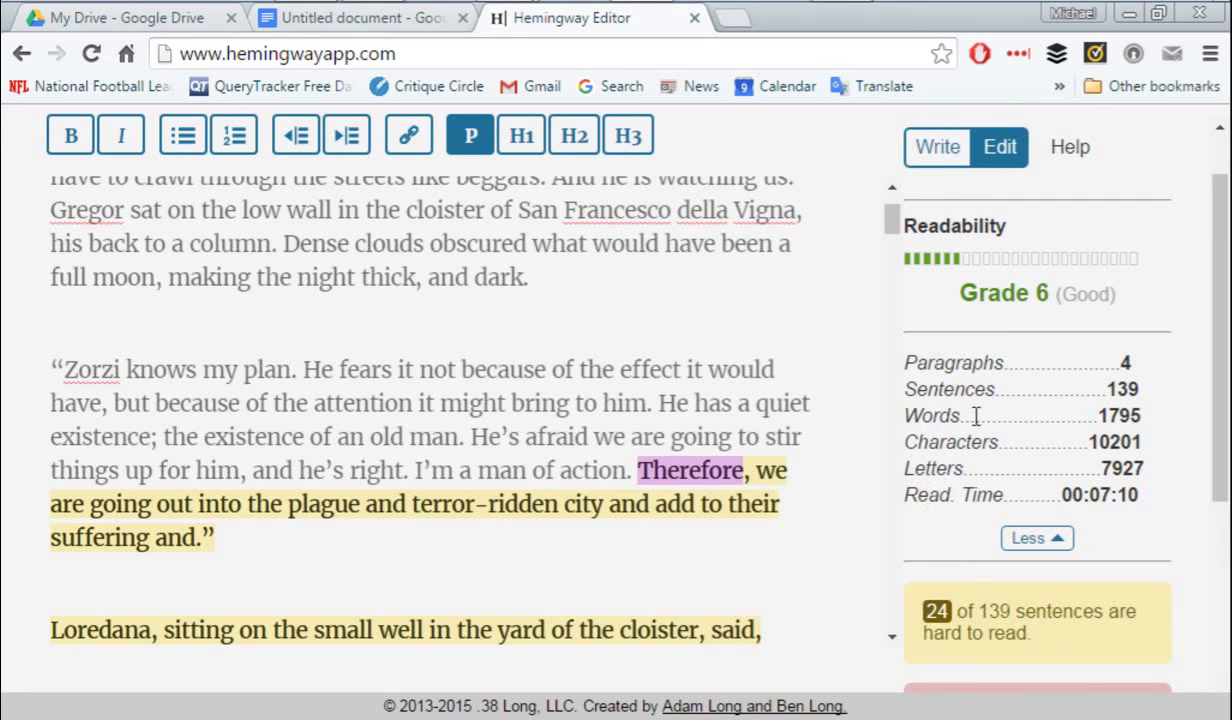
click(1062, 542)
drag(1226, 360, 1222, 508)
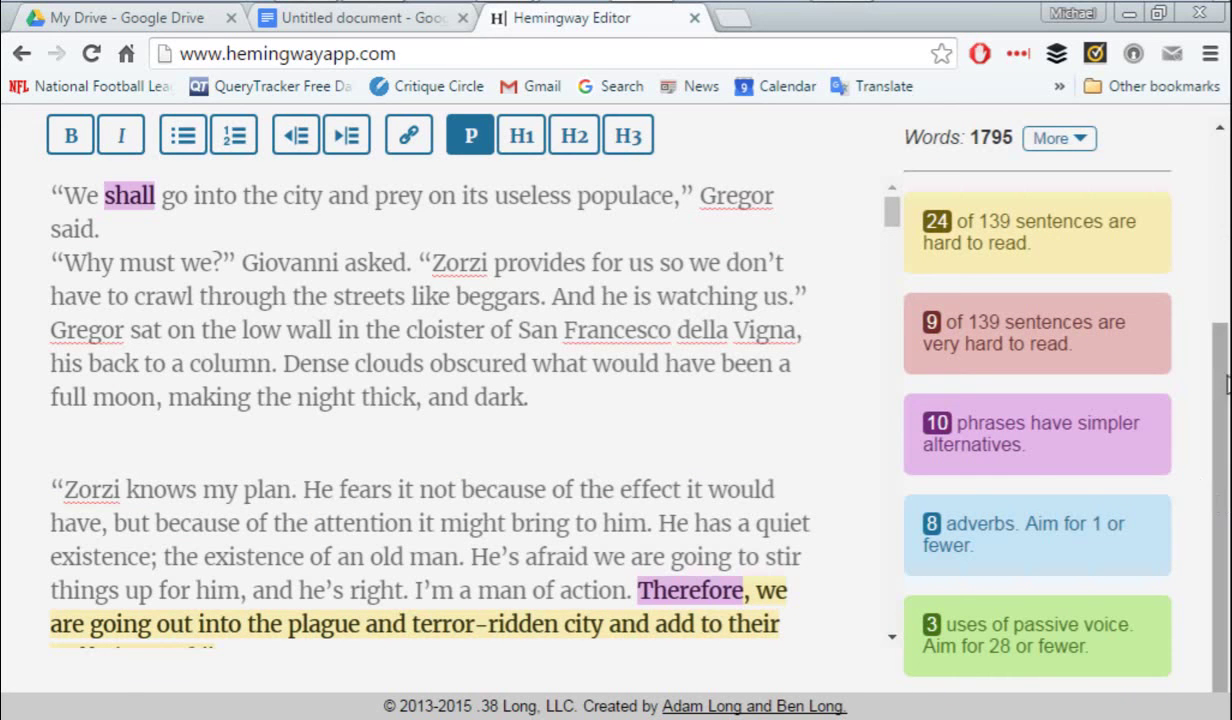
drag(1226, 410, 1223, 215)
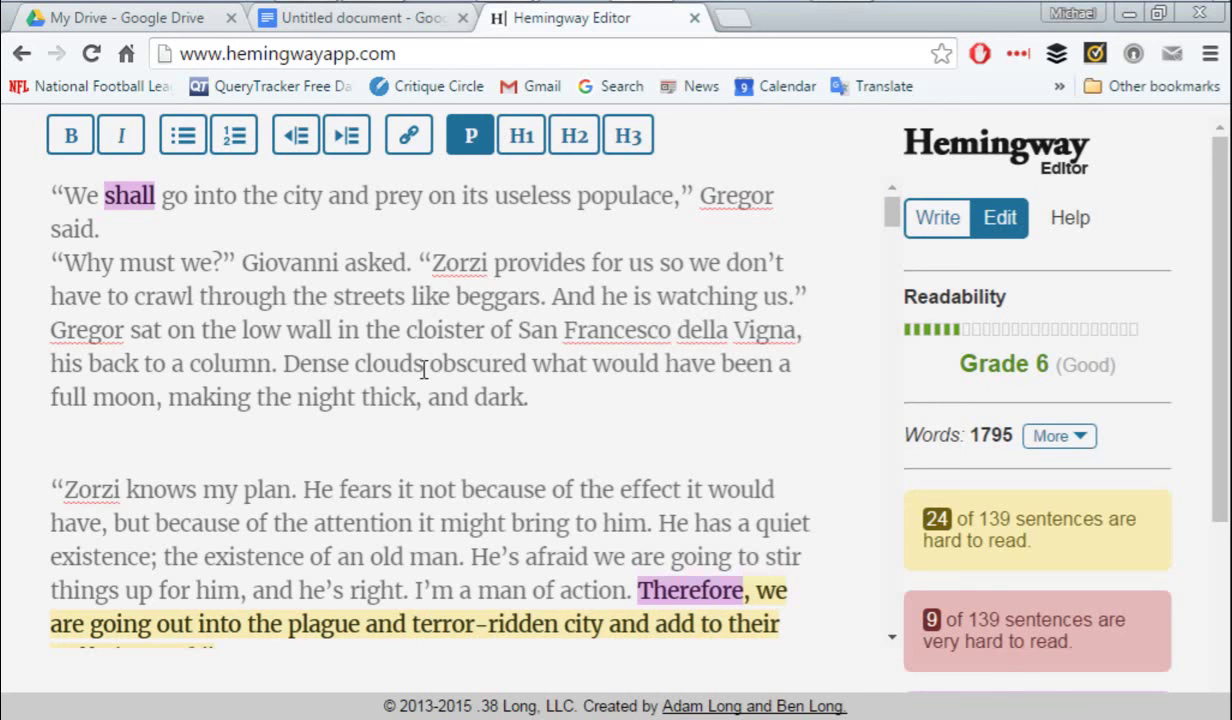
key(alt+Tab)
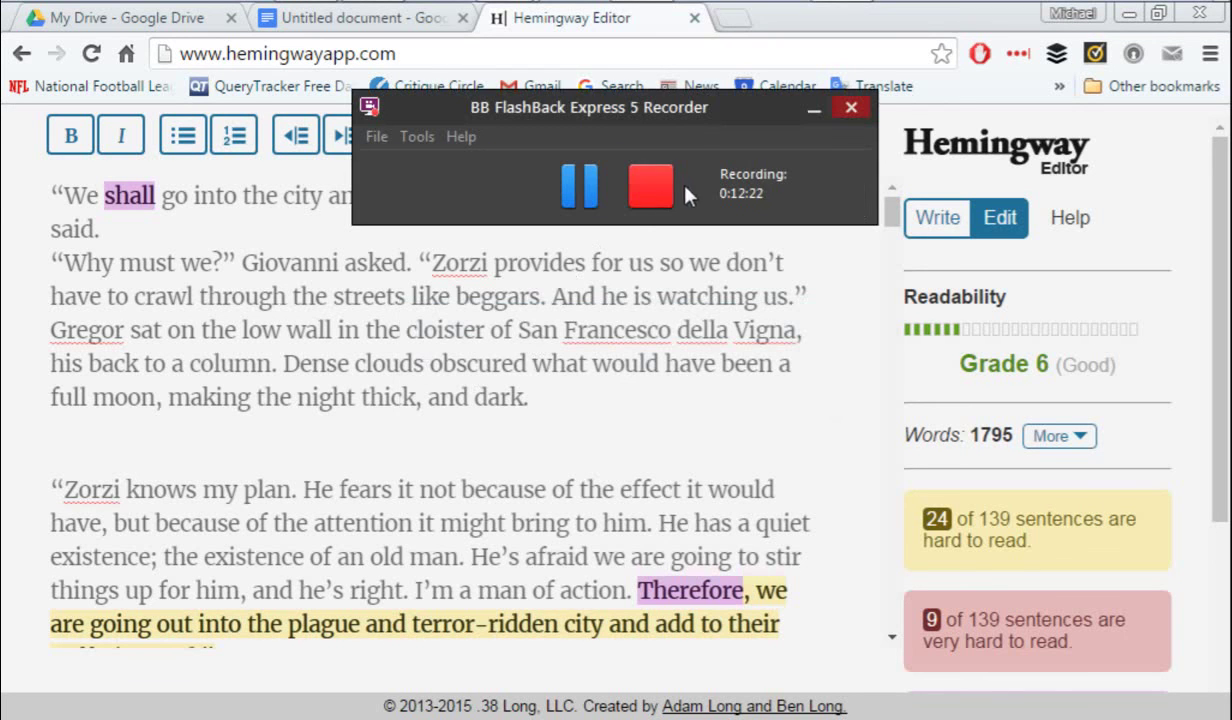